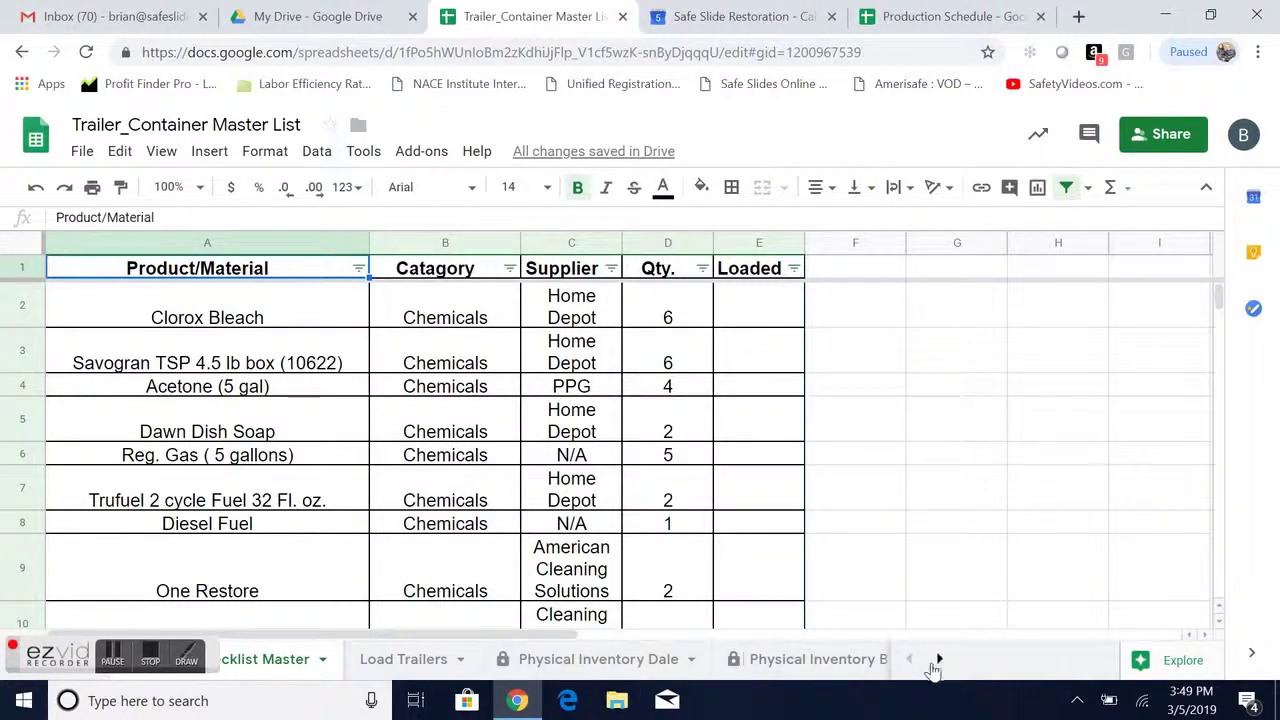
Step: Look over the workbook's physical inventory sheets and open the Load Trailers sheet
click(940, 659)
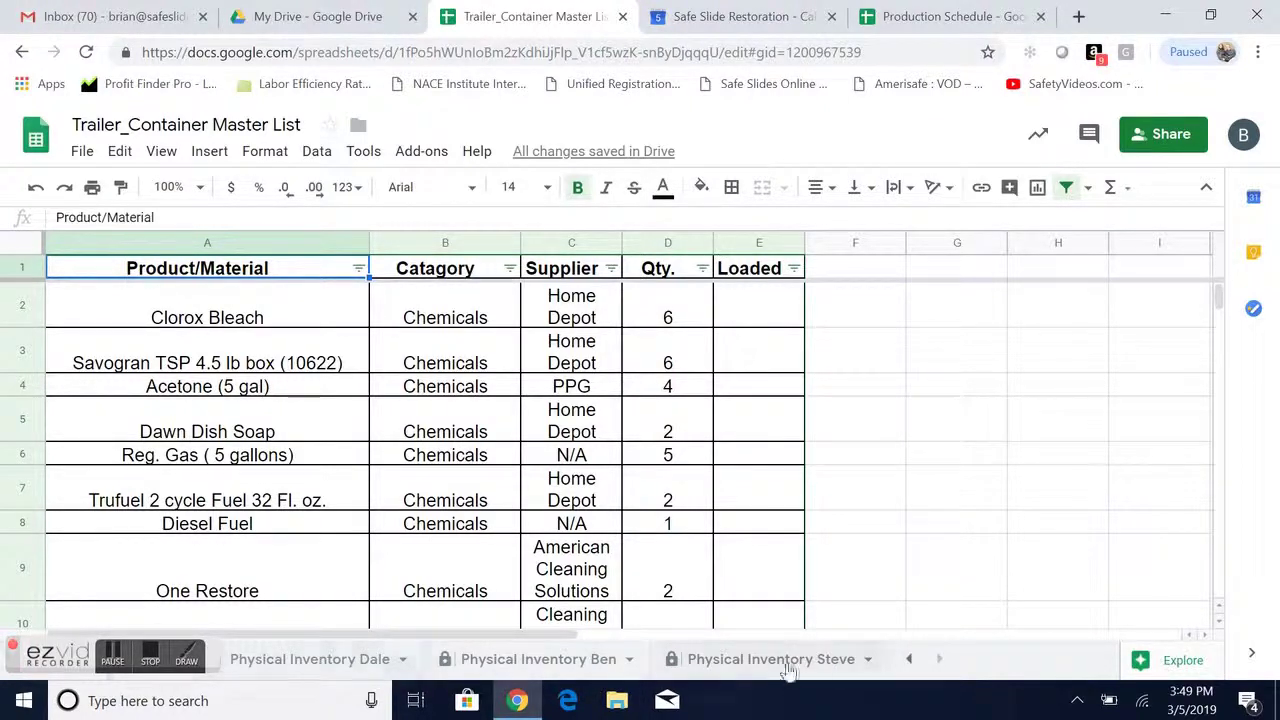
click(909, 658)
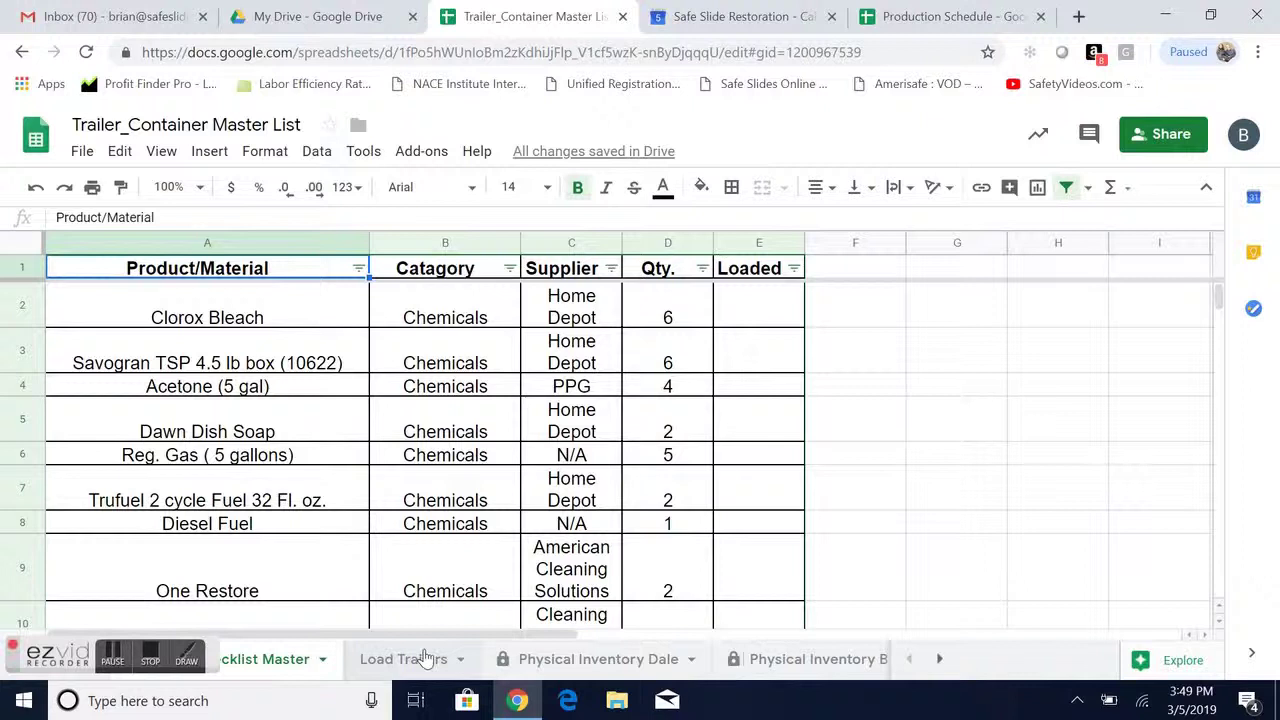
click(395, 660)
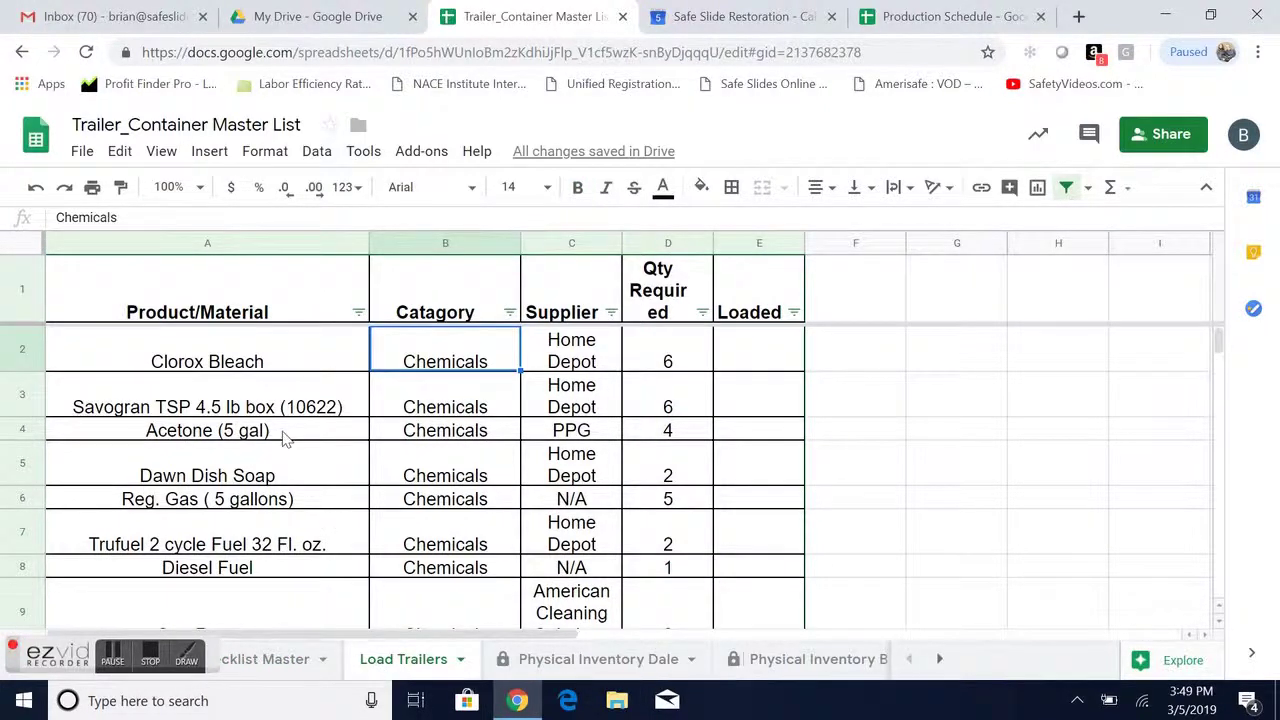
Step: Review the Load Trailers columns for product, category, supplier, required quantity and loaded quantity, returning to the Clorox Bleach row
click(237, 302)
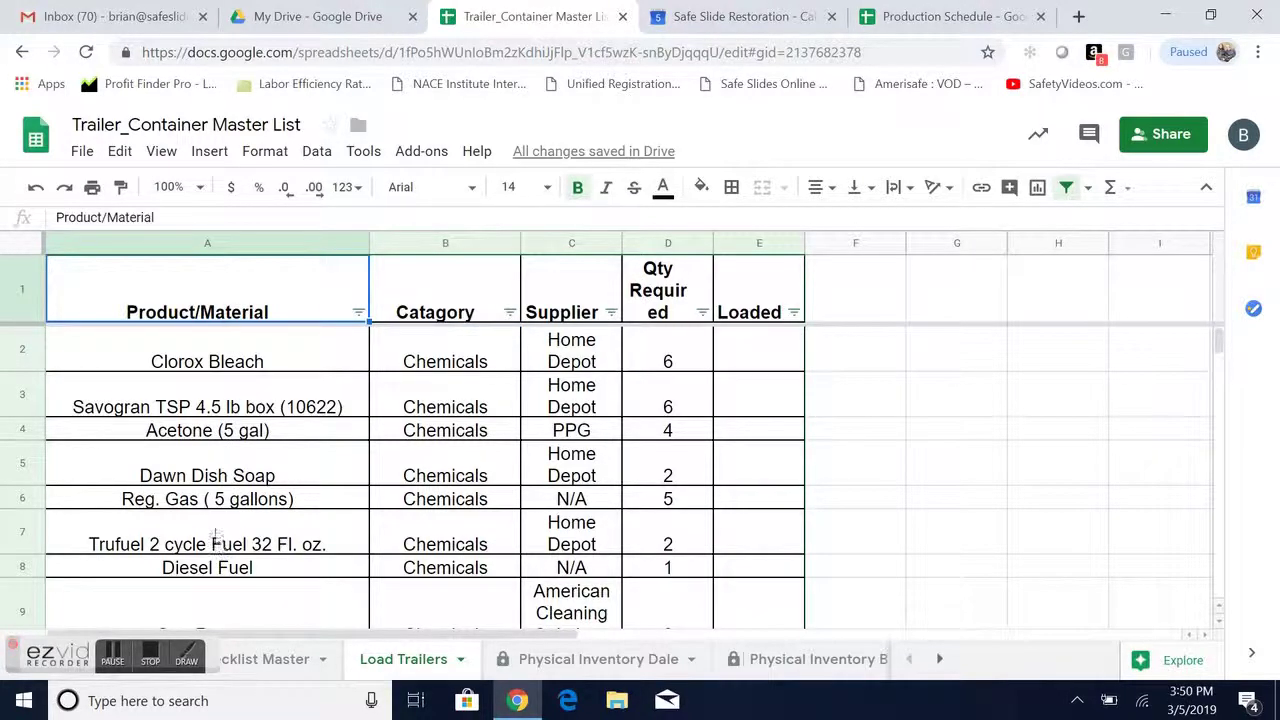
click(426, 313)
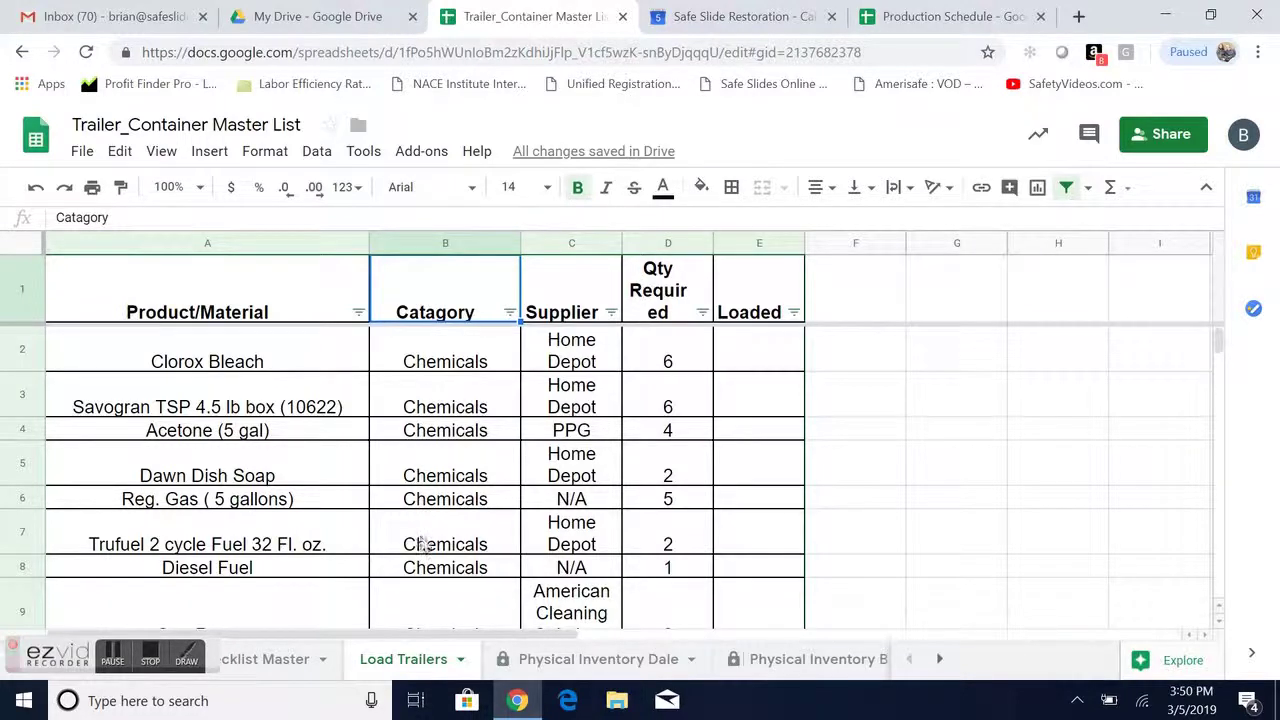
click(561, 299)
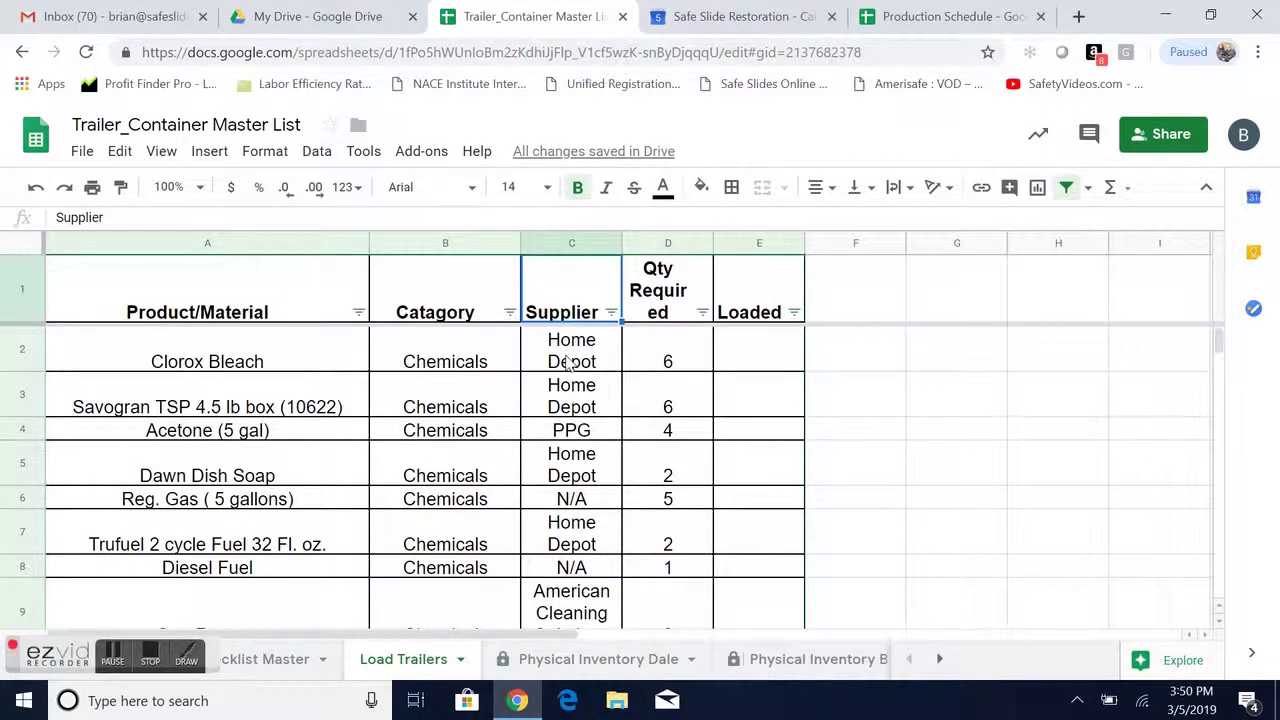
click(651, 307)
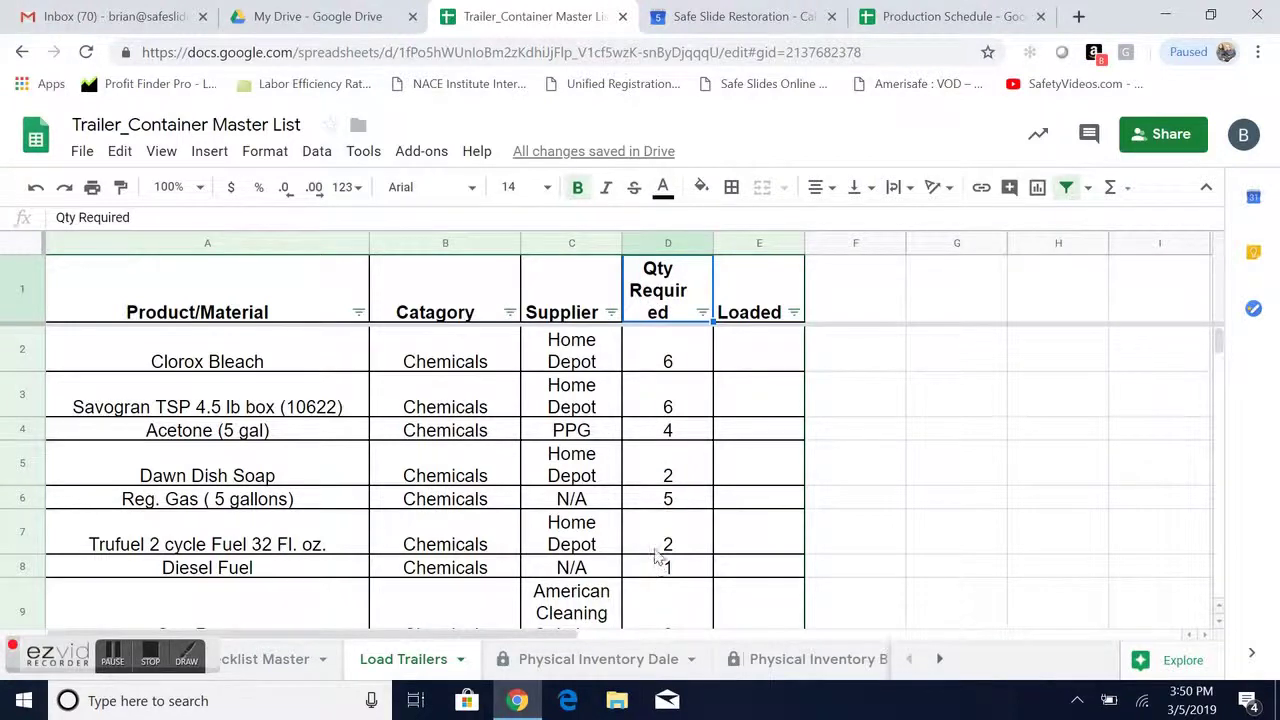
click(744, 359)
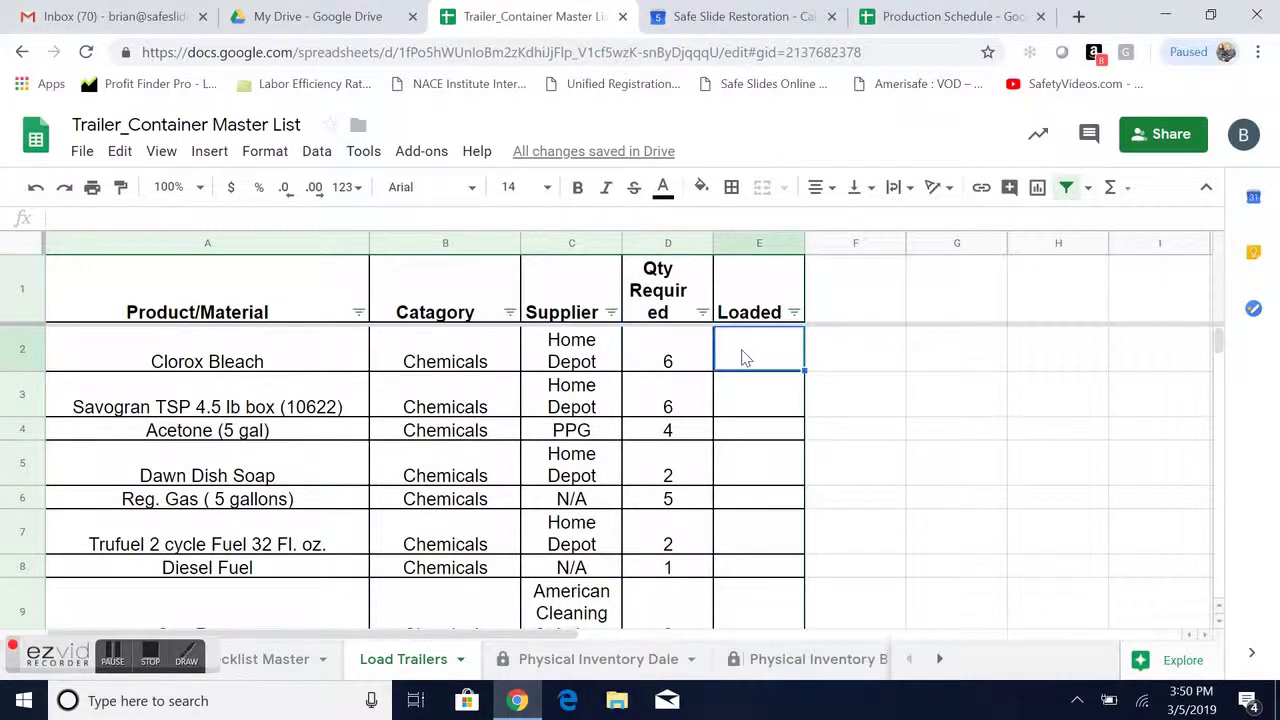
key(shift+Down)
key(shift+Down)
key(shift+Down)
key(shift+Down)
key(shift+Down)
key(shift+Down)
key(shift+Down)
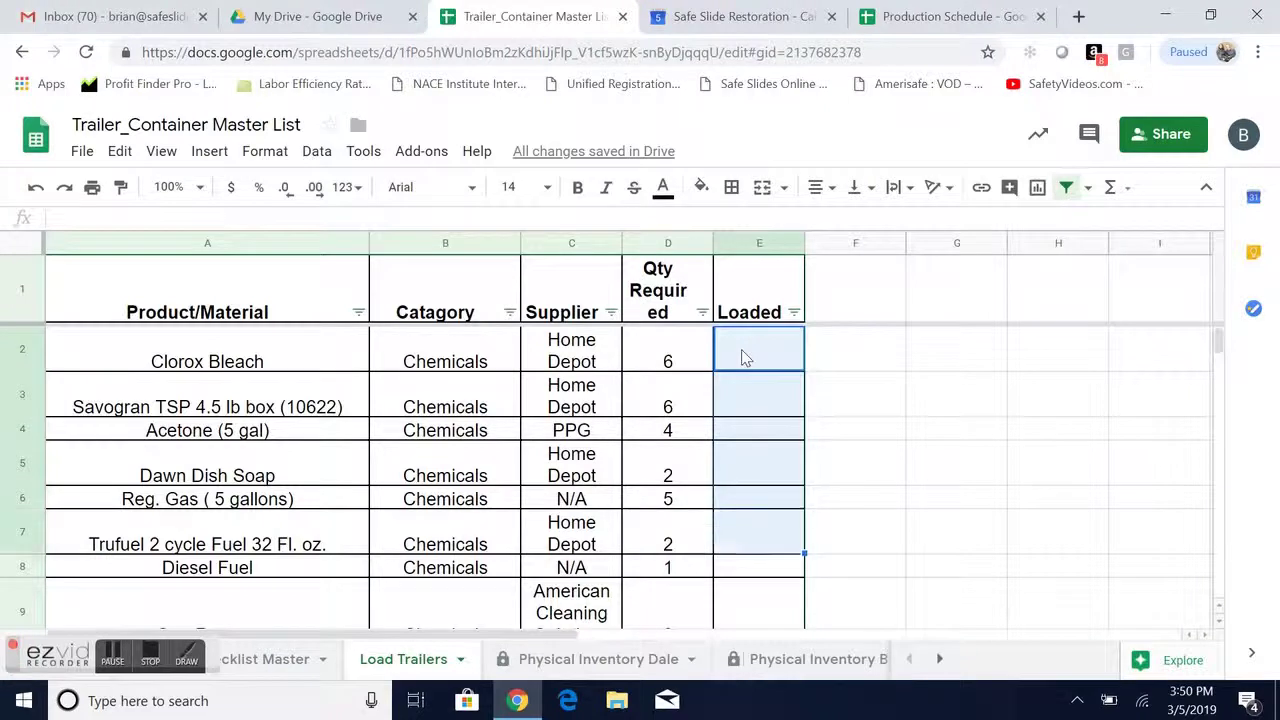
key(Up)
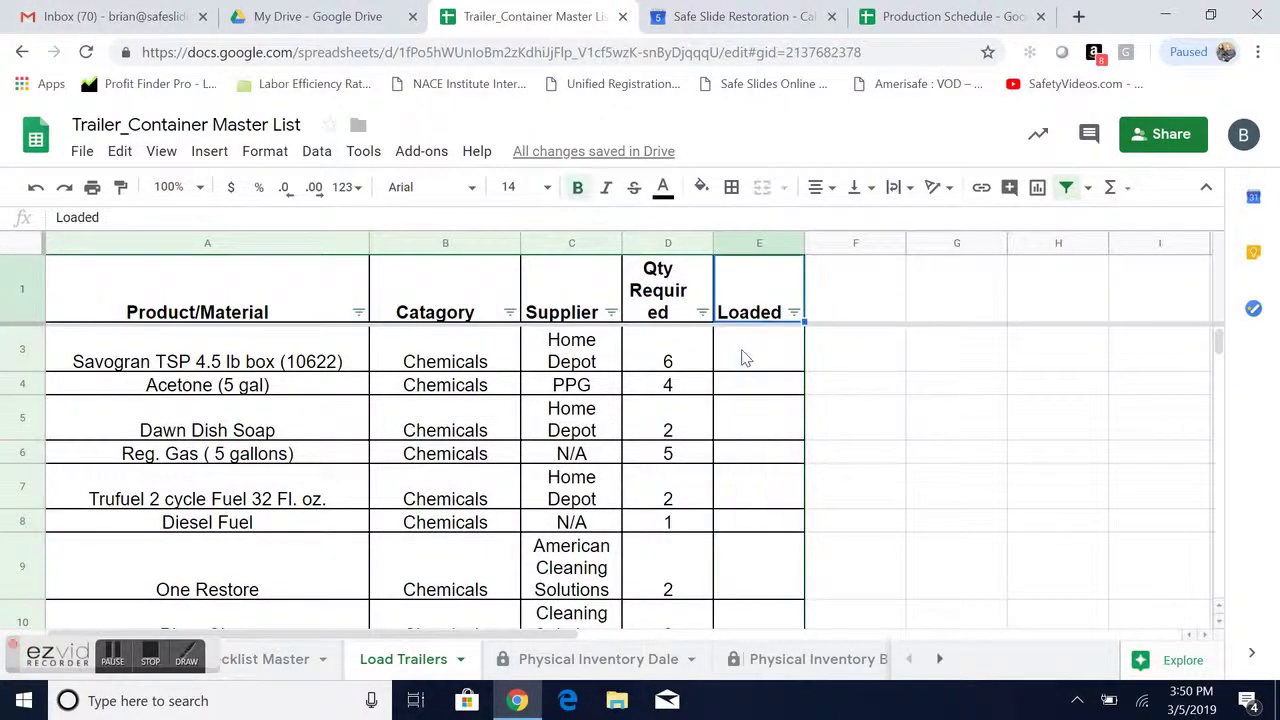
key(Down)
key(Left)
key(Left)
key(Left)
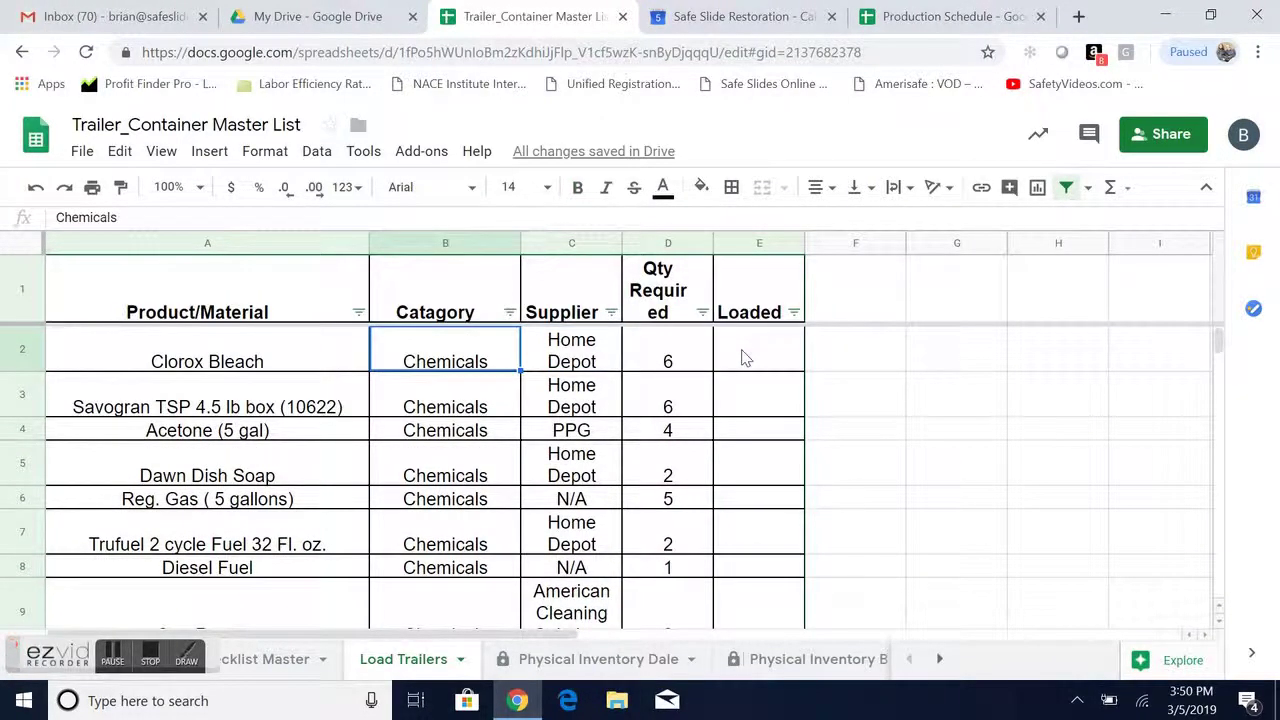
key(Left)
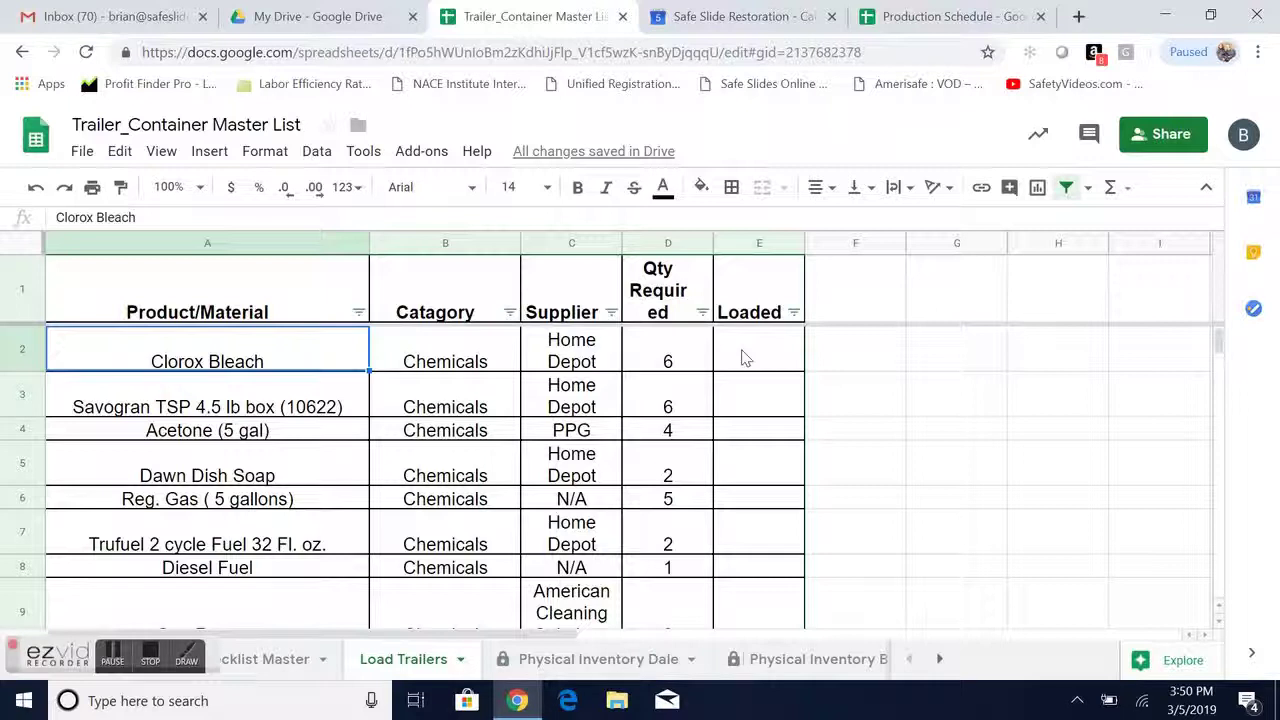
Step: Compare the required quantities with the Loaded cells for the chemical items from Clorox Bleach to Diesel Fuel
key(Right)
key(Right)
key(Right)
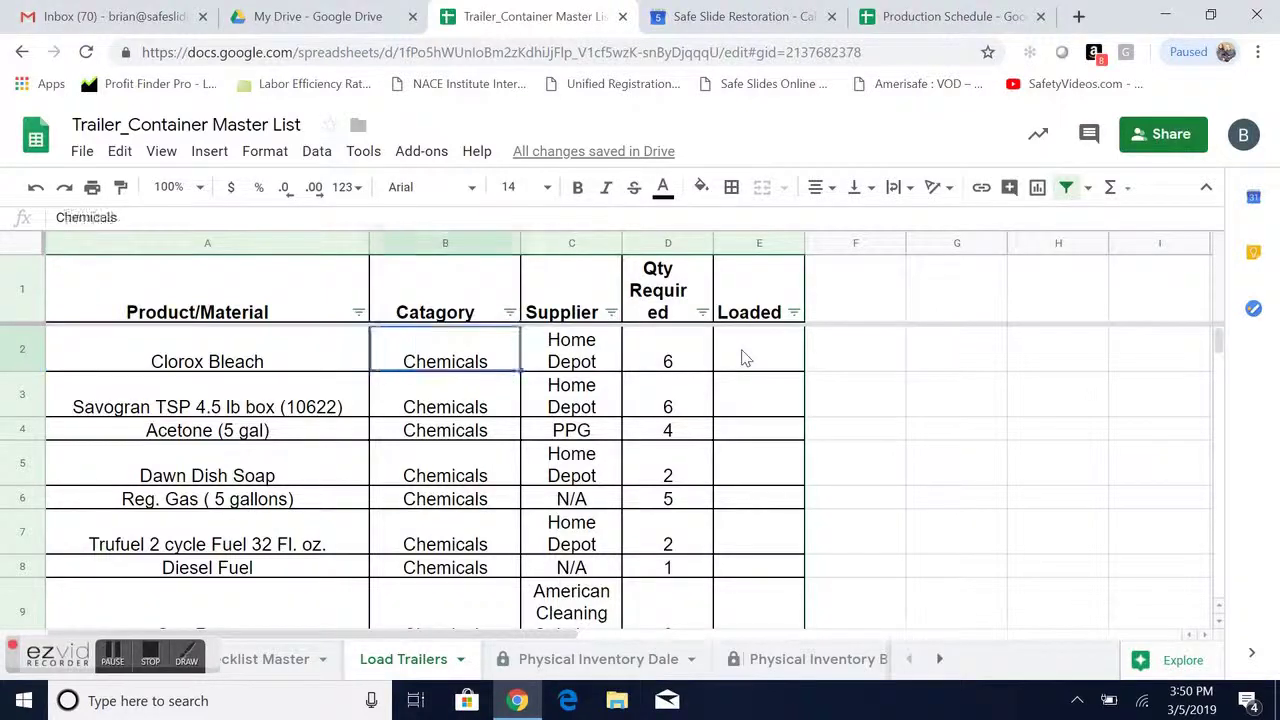
key(shift+Down)
key(shift+Down)
key(shift+Down)
key(shift+Down)
key(shift+Down)
key(shift+Down)
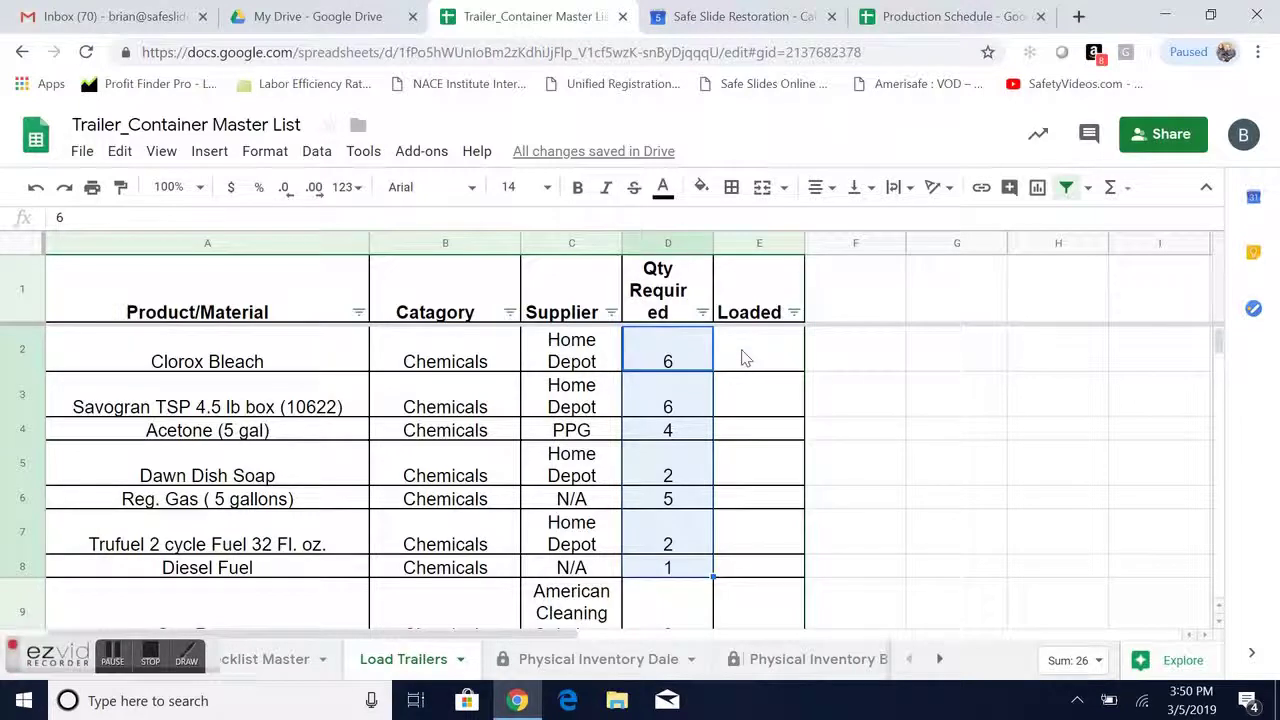
key(Right)
key(shift+Down)
key(shift+Down)
key(shift+Down)
key(shift+Down)
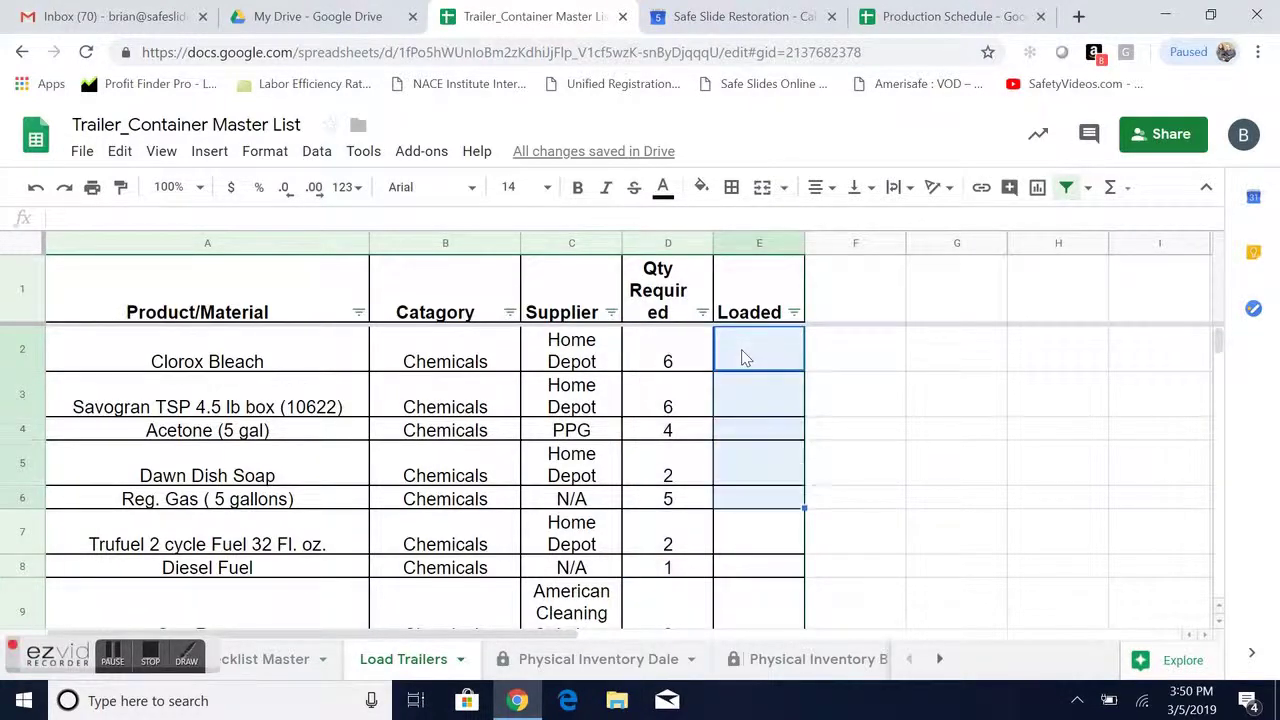
key(shift+Down)
key(shift+Down)
key(Left)
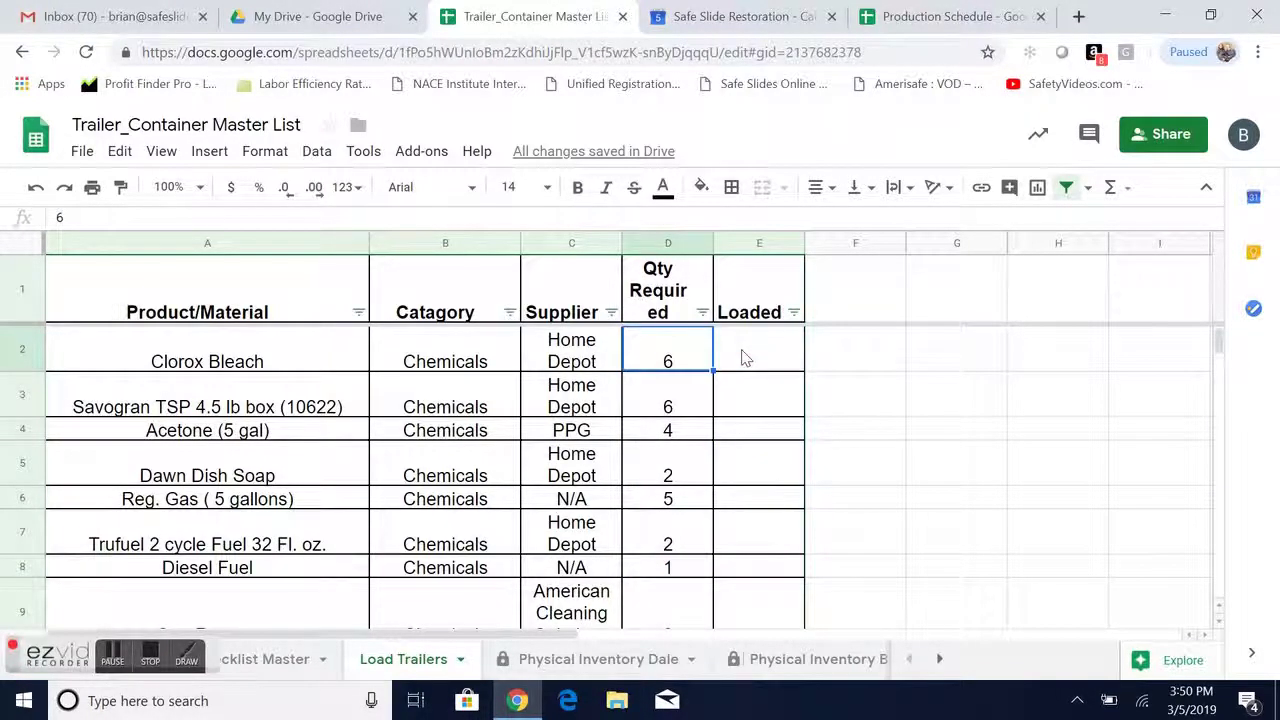
Step: Look through the category list from Chemicals down to Hand Tools and return to the first item
click(474, 413)
key(Down)
key(Down)
key(Down)
key(Down)
key(Down)
key(Down)
key(Down)
key(Down)
key(Down)
key(Down)
key(Down)
key(Down)
key(Down)
key(Down)
key(Down)
key(Down)
key(Down)
key(Down)
key(Down)
key(Down)
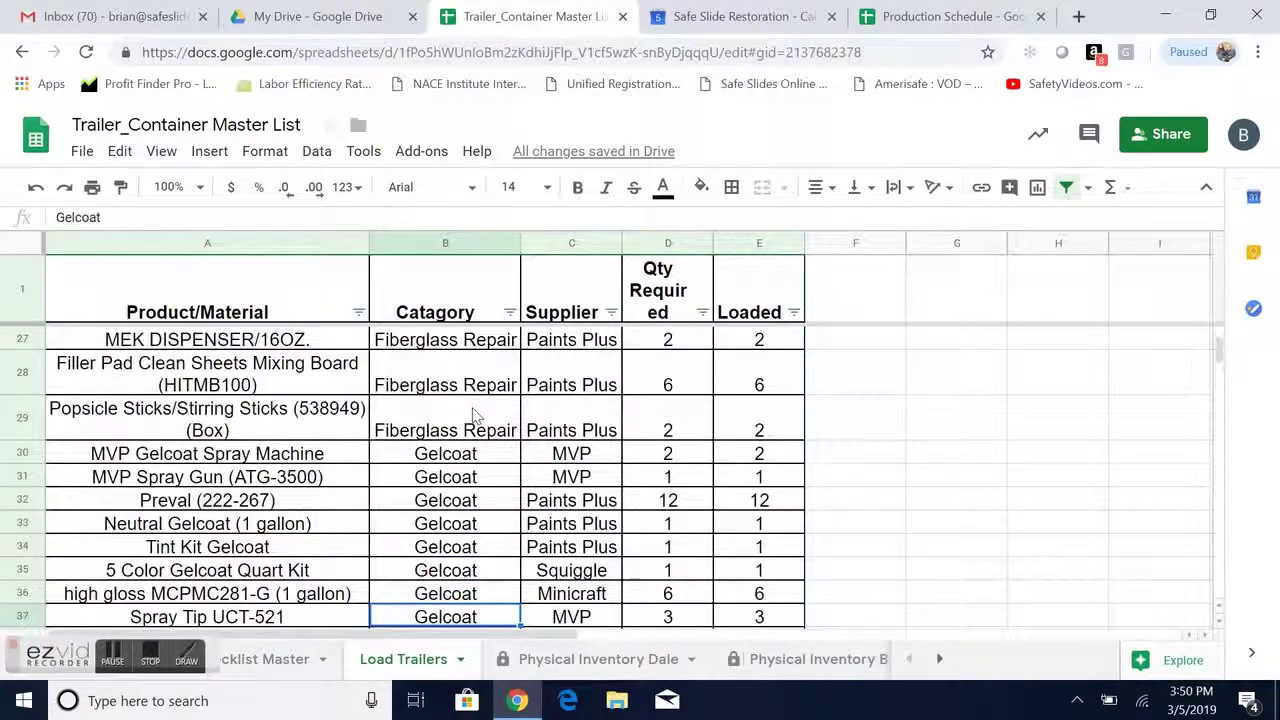
key(Down)
key(Down)
key(Down)
key(Down)
key(Down)
key(Down)
key(Down)
key(Down)
key(Down)
key(Down)
key(Down)
key(Down)
key(Down)
key(Down)
key(Down)
key(Down)
key(Down)
key(Down)
key(Down)
key(Down)
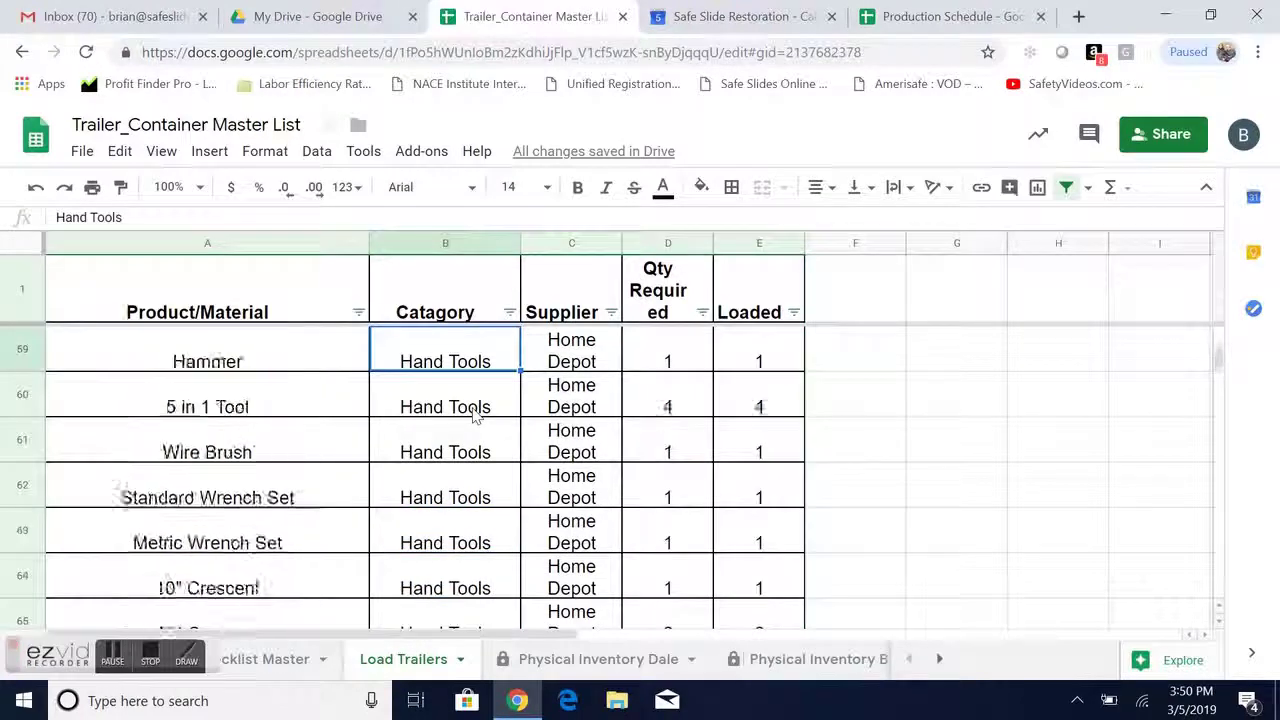
key(Up)
key(Up)
key(Up)
key(Up)
key(Up)
key(Up)
key(Up)
key(Up)
key(Up)
key(Up)
key(Up)
key(Up)
key(Up)
key(Up)
key(Up)
key(Up)
key(Up)
key(Up)
key(Up)
key(Up)
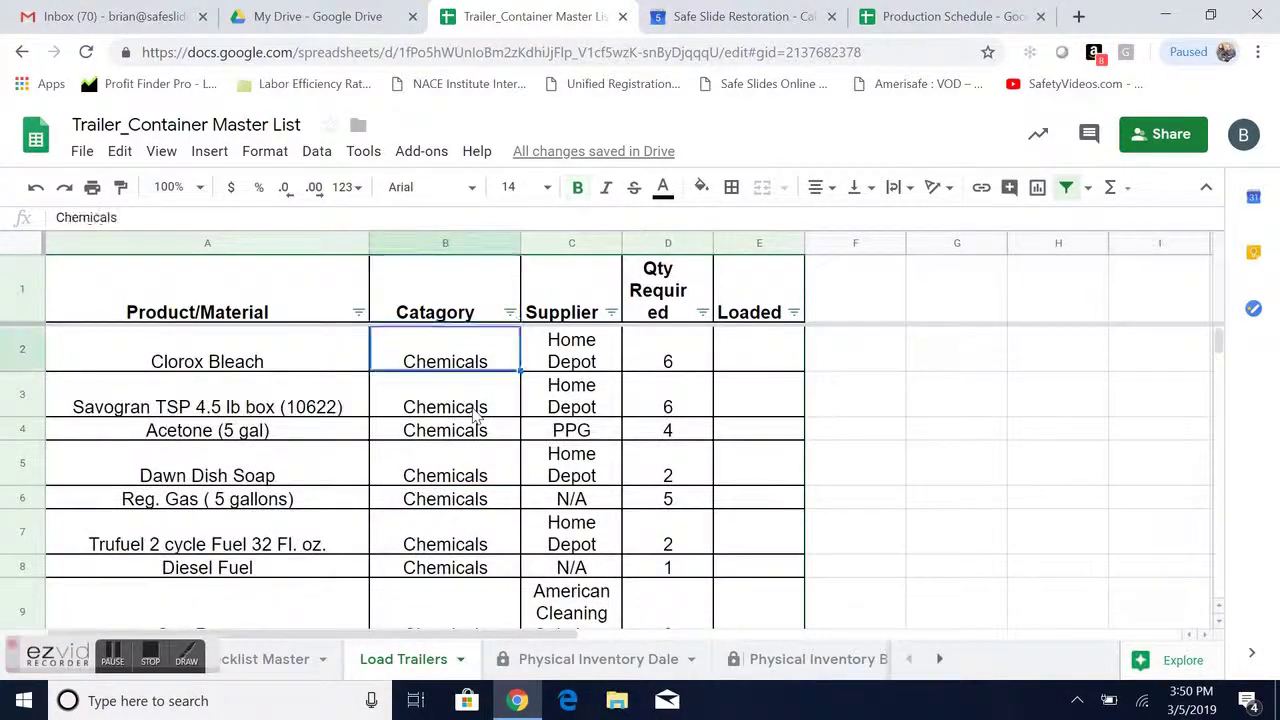
Step: Filter the Catagory column by values so that only Chemicals is shown
click(510, 312)
click(315, 481)
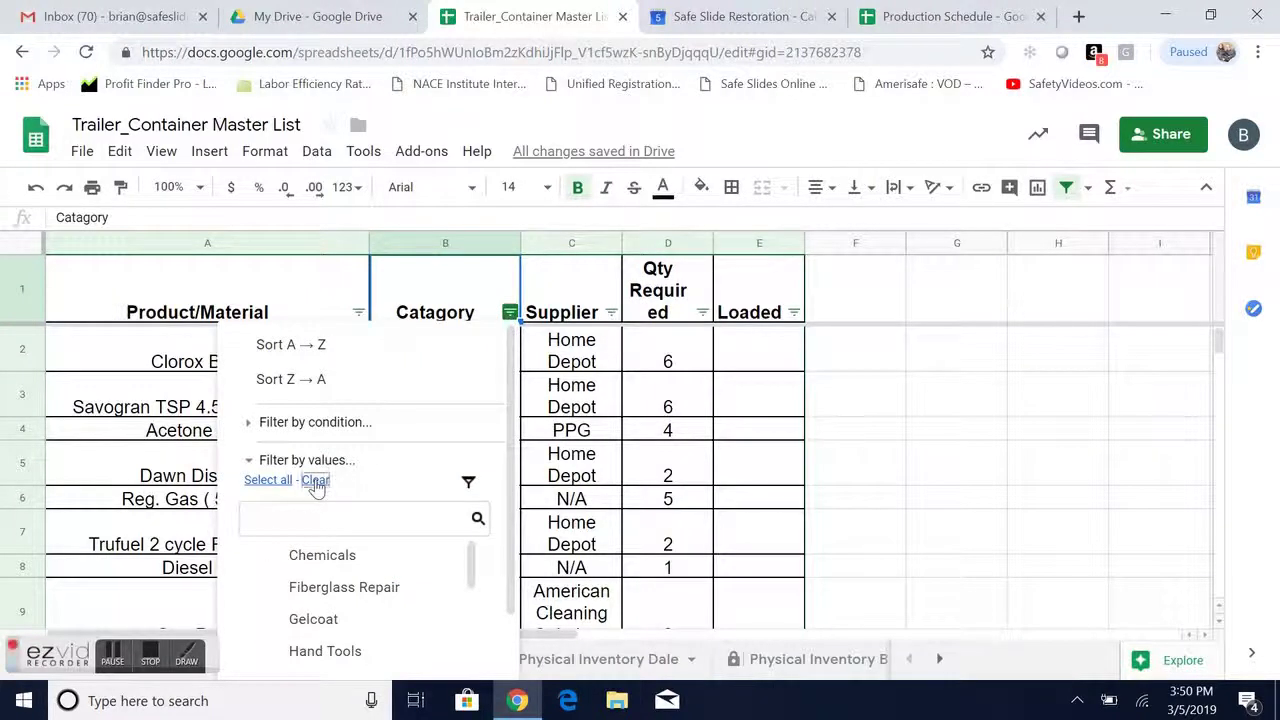
click(315, 568)
scroll(513, 560, down, 2)
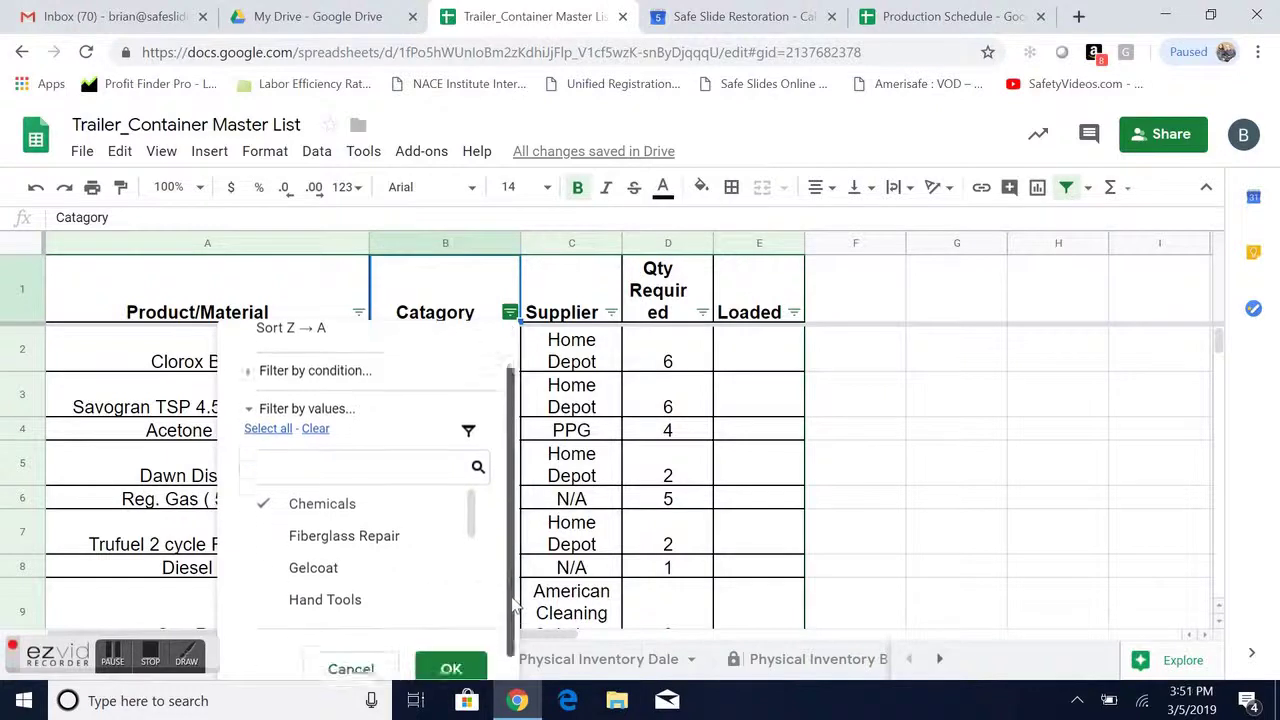
click(451, 649)
Step: Look through the filtered Chemicals rows and return to the Catagory header
key(Down)
key(Down)
key(Down)
key(Down)
key(Down)
key(Down)
key(Down)
key(Down)
key(Down)
key(Down)
key(Down)
key(Down)
key(Down)
key(Down)
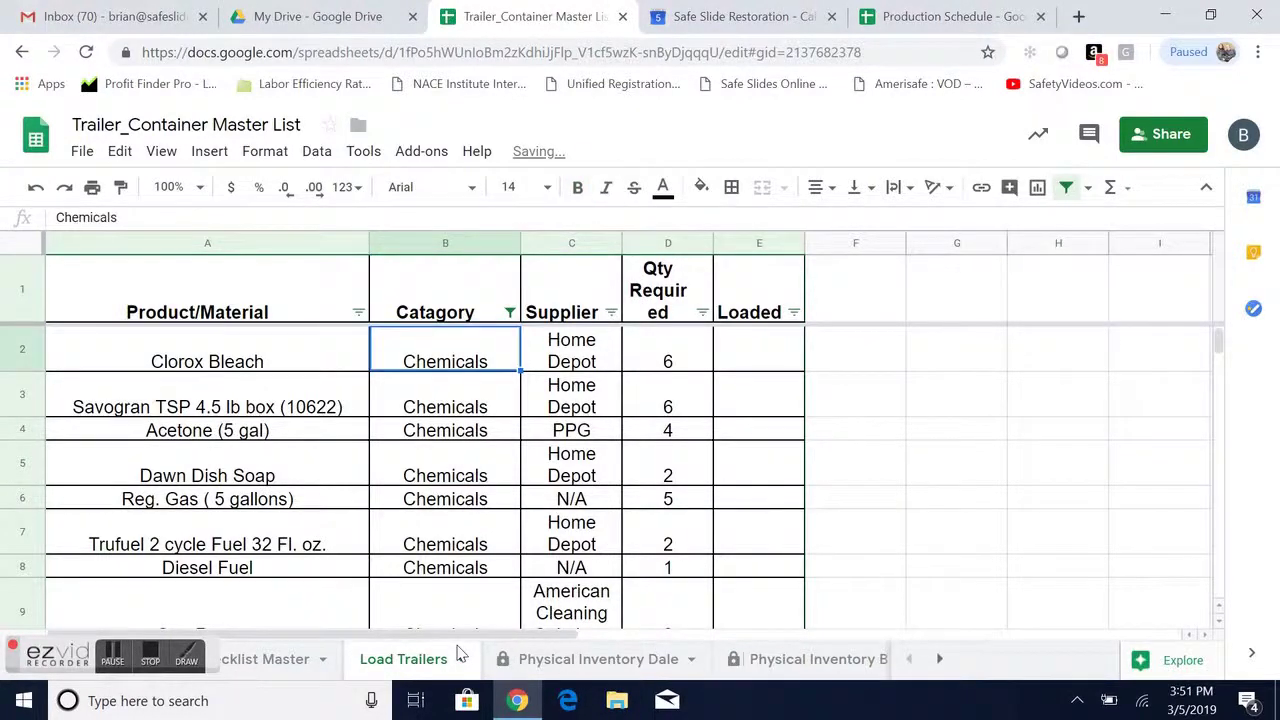
key(Up)
key(Up)
key(ctrl+Up)
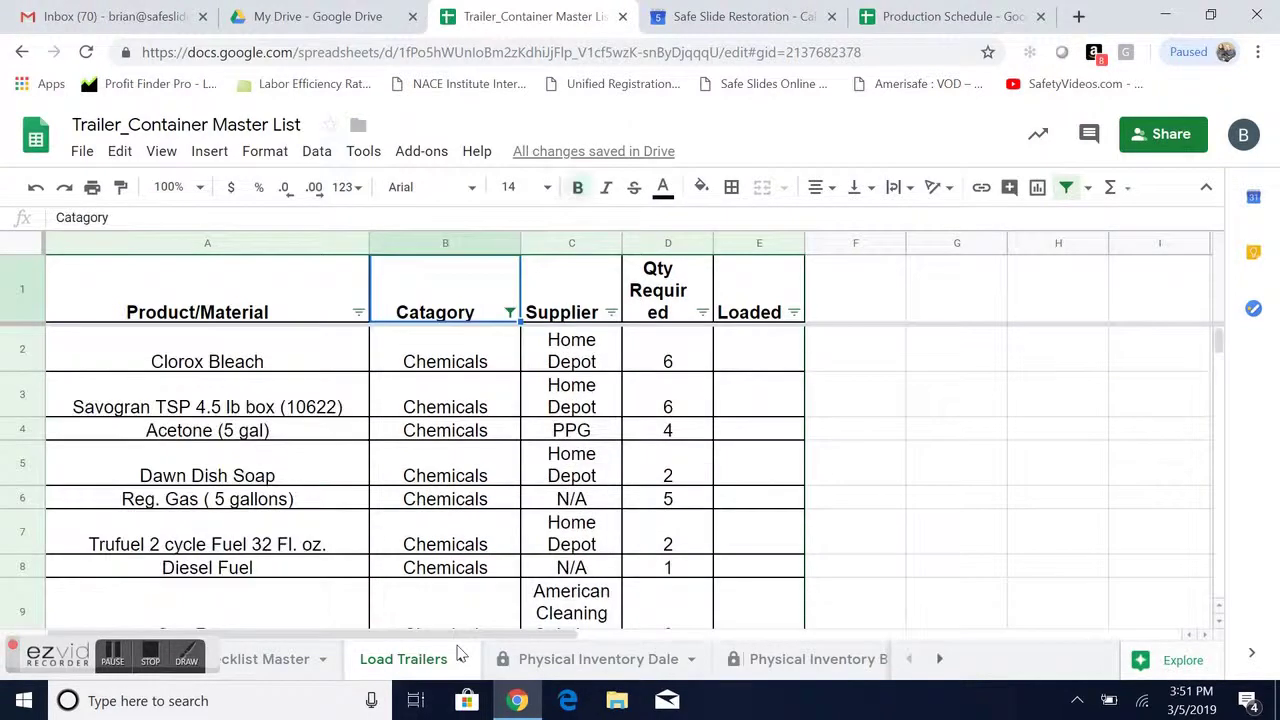
Step: Examine the Loaded cells of the filtered chemical items from Clorox Bleach to the end of the list
key(Down)
key(Right)
key(Right)
key(Right)
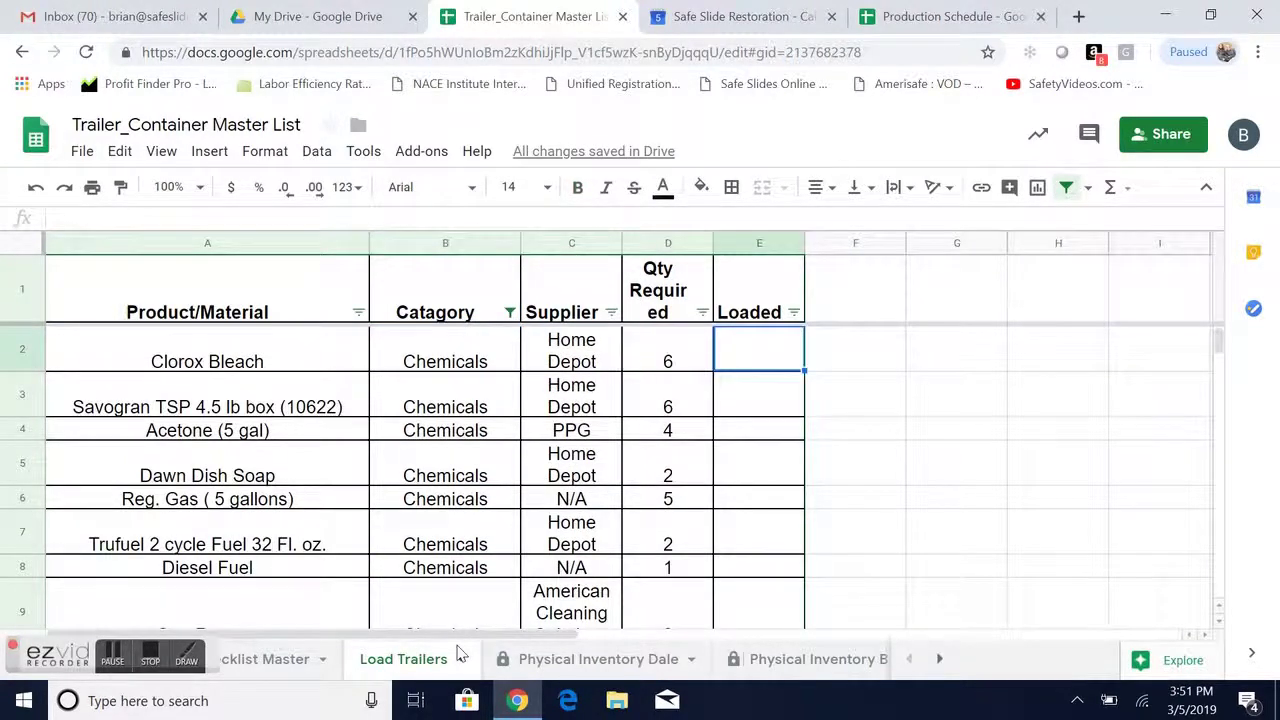
key(shift+Down)
key(shift+Down)
key(shift+Down)
key(shift+Down)
key(shift+Down)
key(shift+Down)
key(shift+Down)
key(shift+Down)
key(shift+Down)
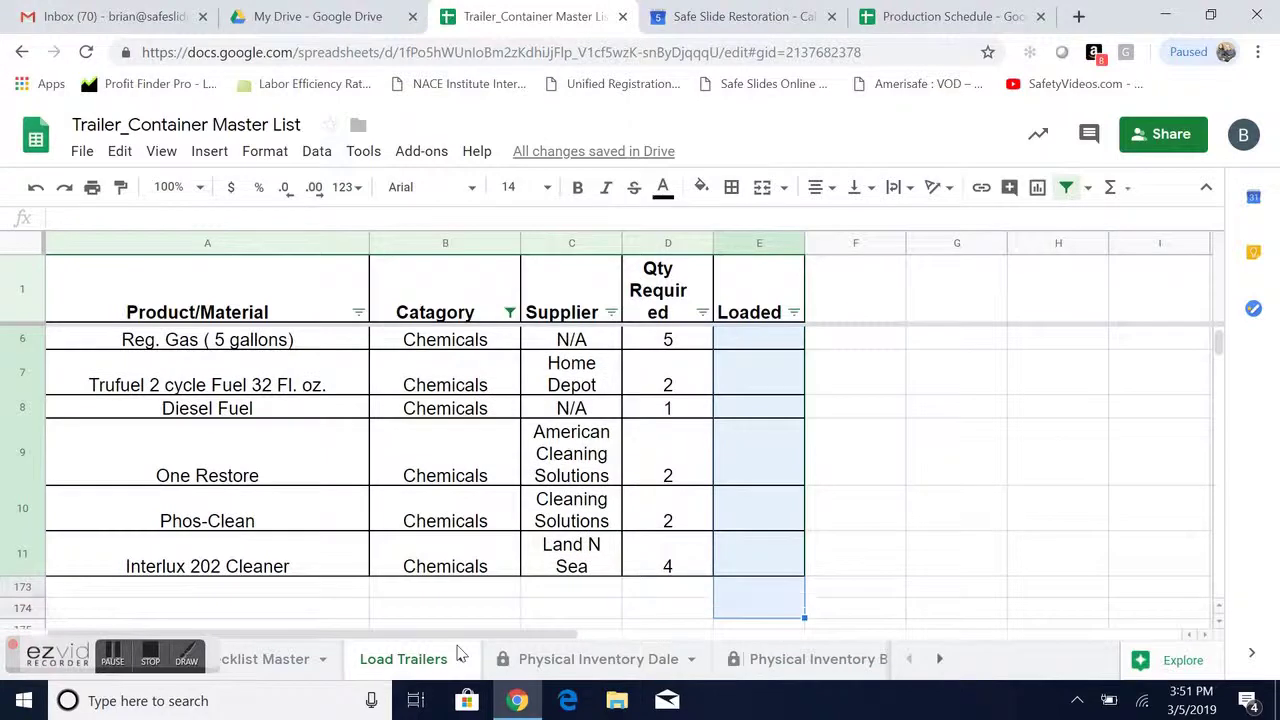
Step: Enter loaded quantities of 6 for Clorox Bleach, 6 for Savogran TSP, 4 for Acetone and 2 for Dawn Dish Soap
key(ctrl+Up)
key(Down)
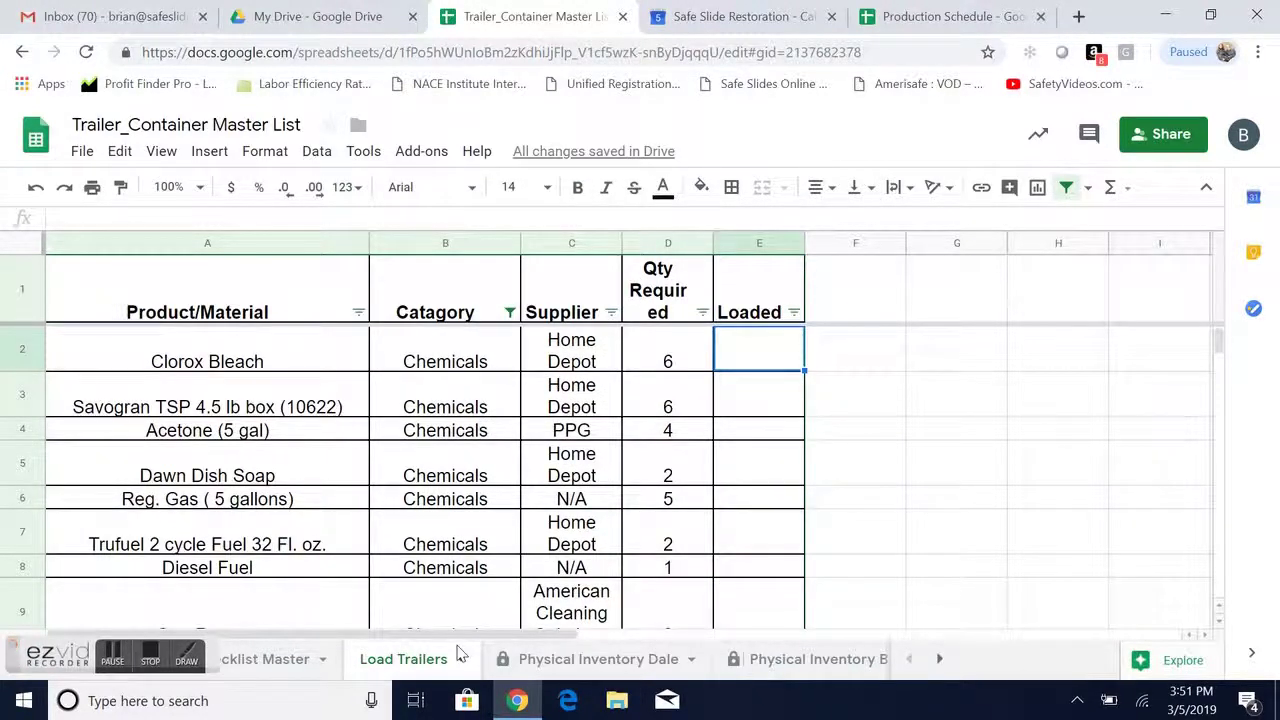
text(6)
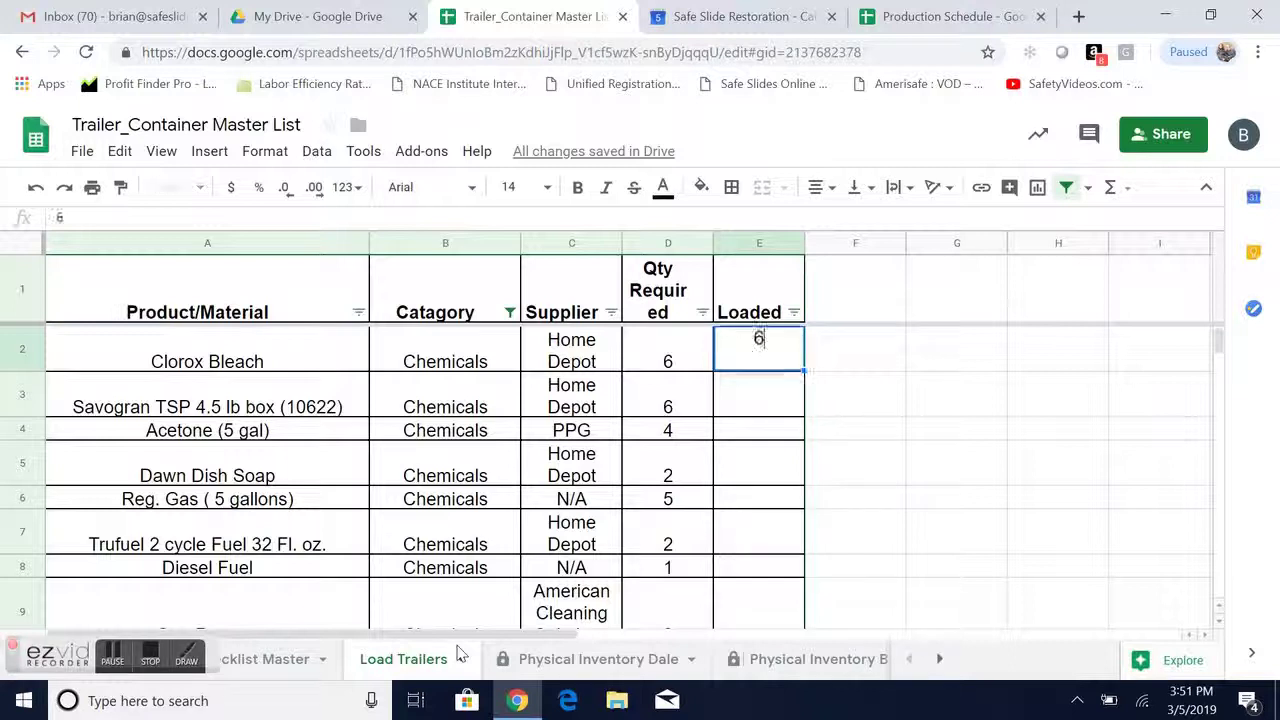
key(Return)
text(6)
key(Return)
text(4)
key(Return)
text(2)
key(Return)
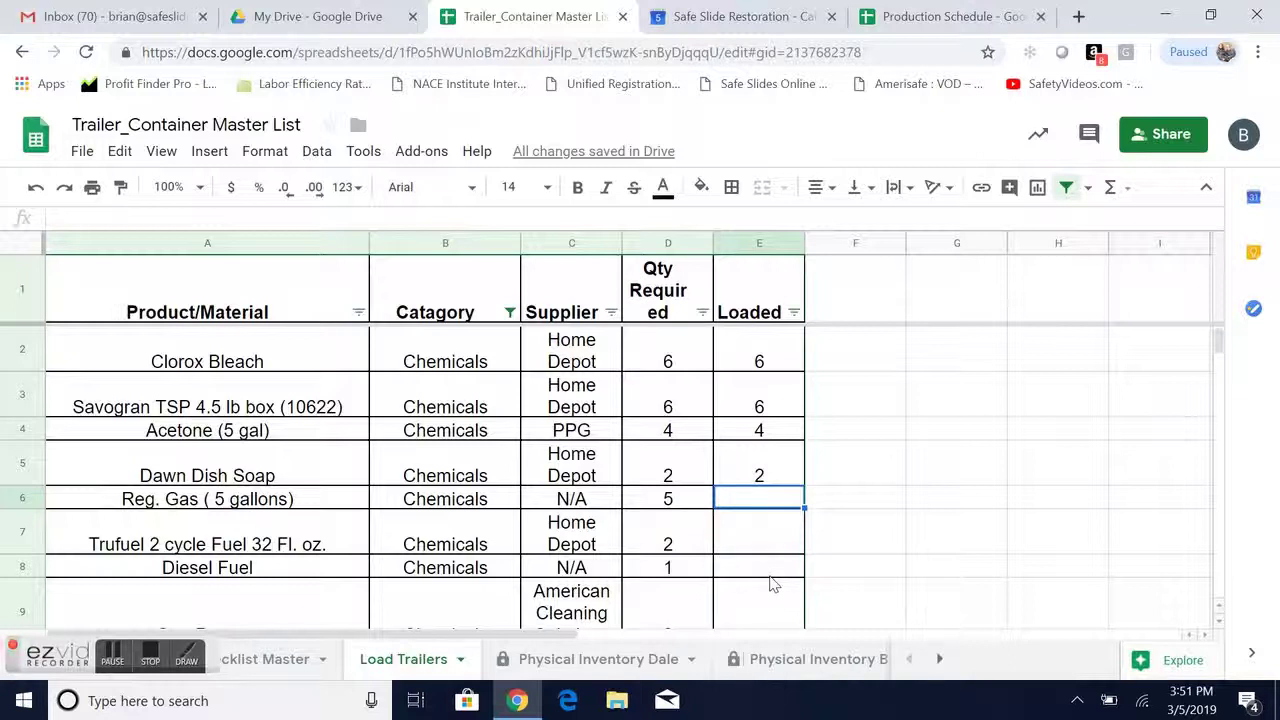
Step: Enter loaded quantities of 5 for Reg. Gas, 2 for Trufuel 2 cycle Fuel and 1 for Diesel Fuel
text(5)
key(Return)
text(2)
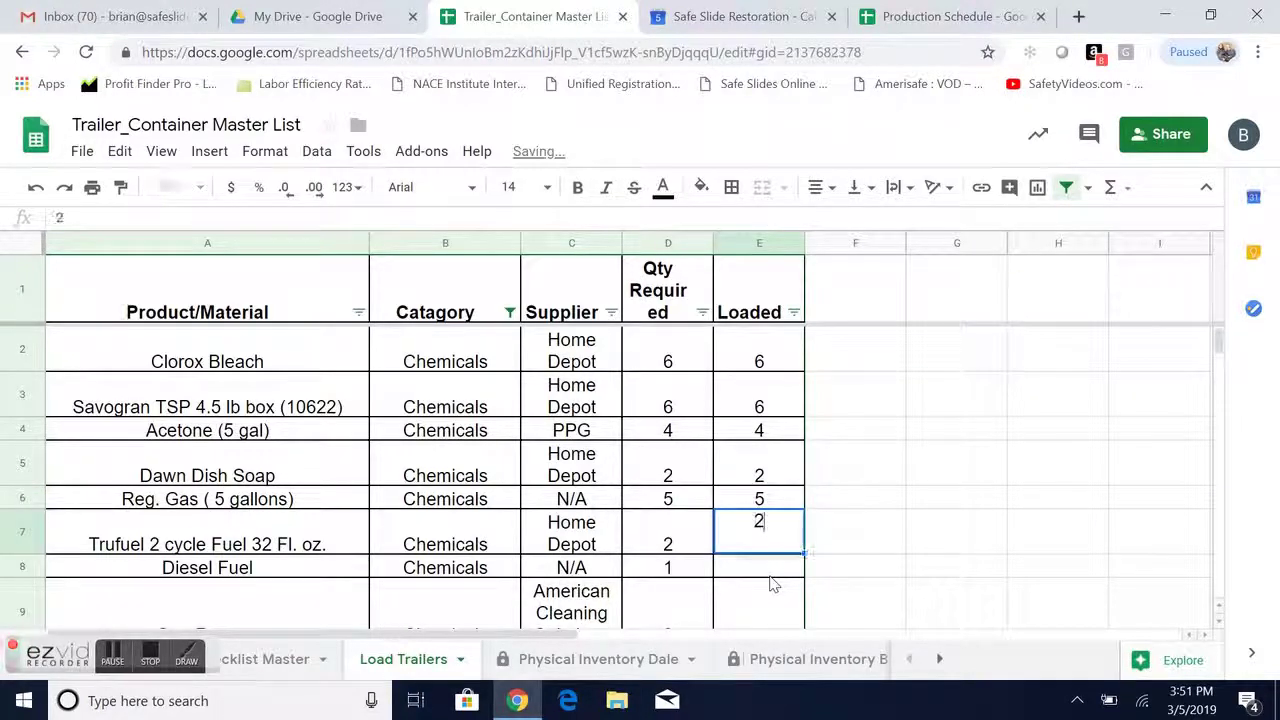
key(Return)
text(1)
key(Return)
key(Return)
key(Return)
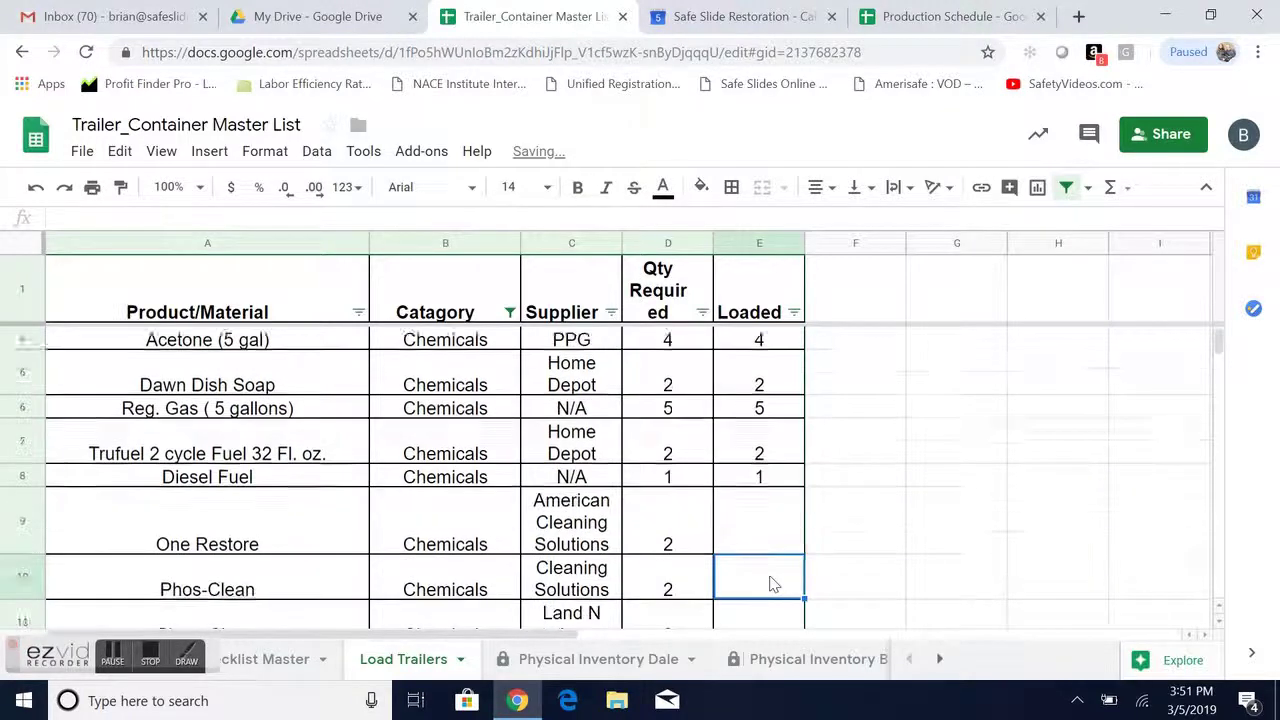
Step: Enter a loaded quantity of 2 for One Restore and 2 for Phos-Clean, leaving Interlux 202 Cleaner blank
key(Up)
key(Up)
text(2)
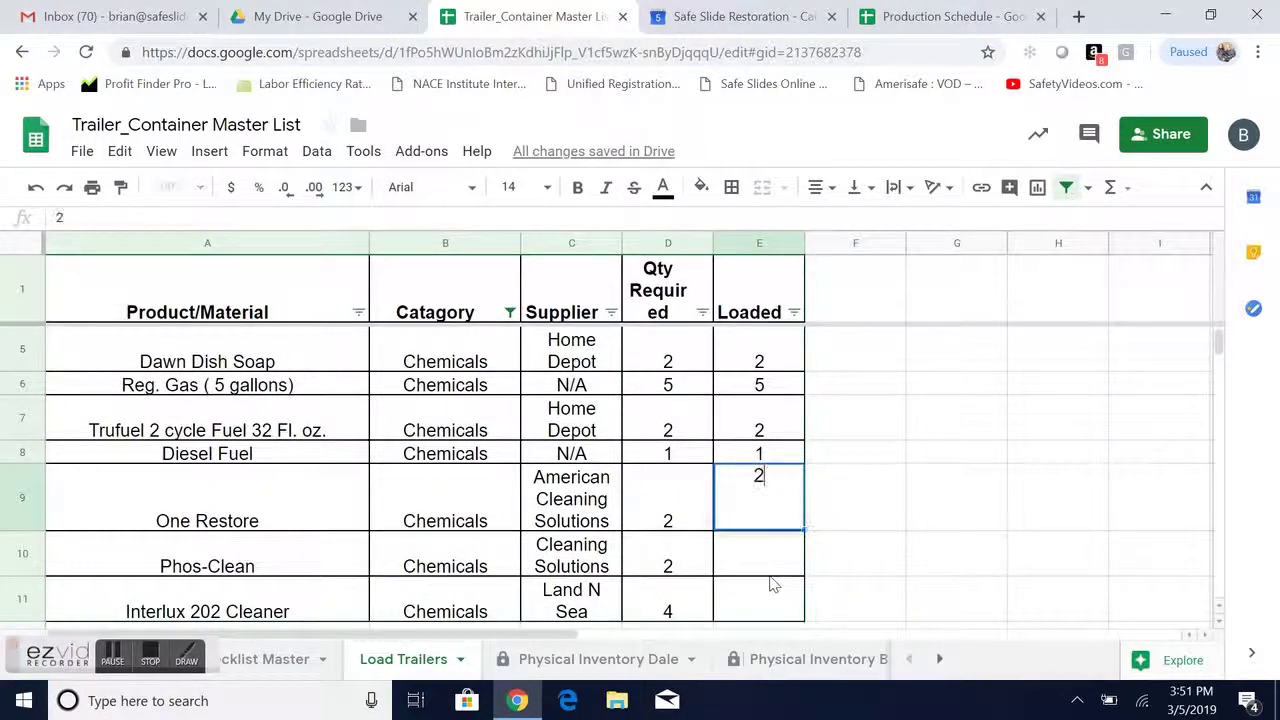
key(Return)
text(2)
key(Return)
key(Return)
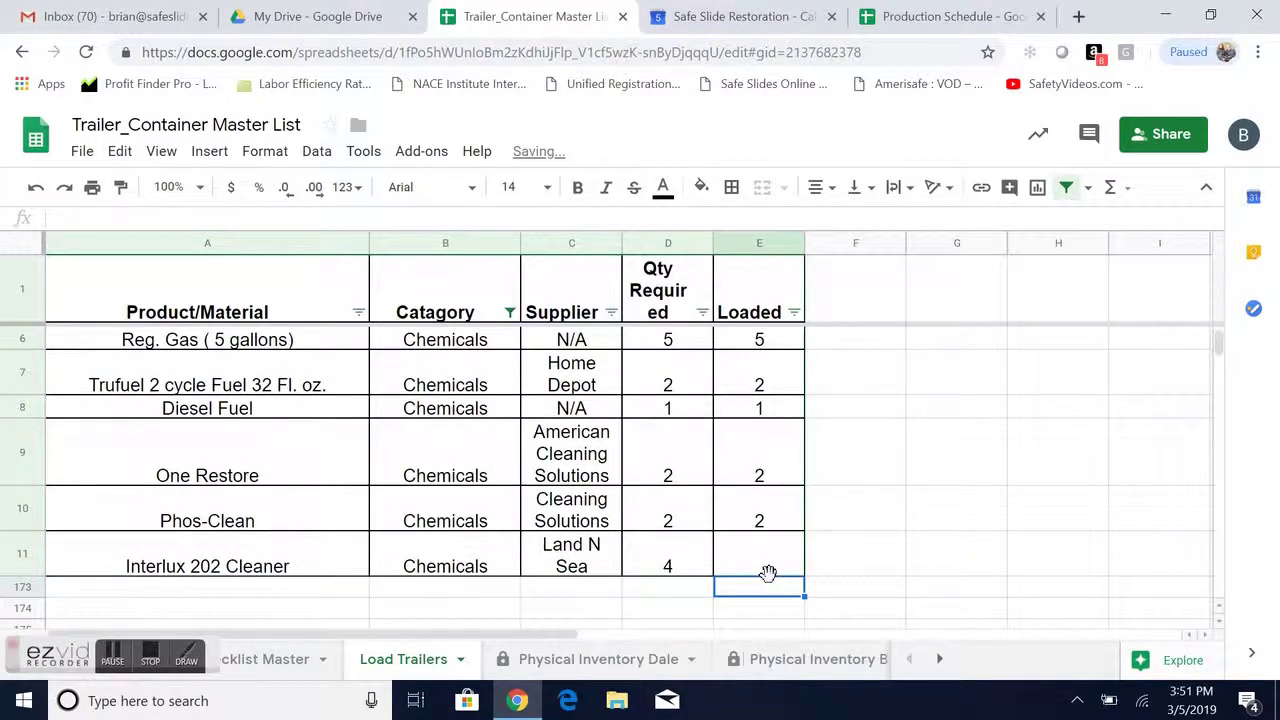
key(Up)
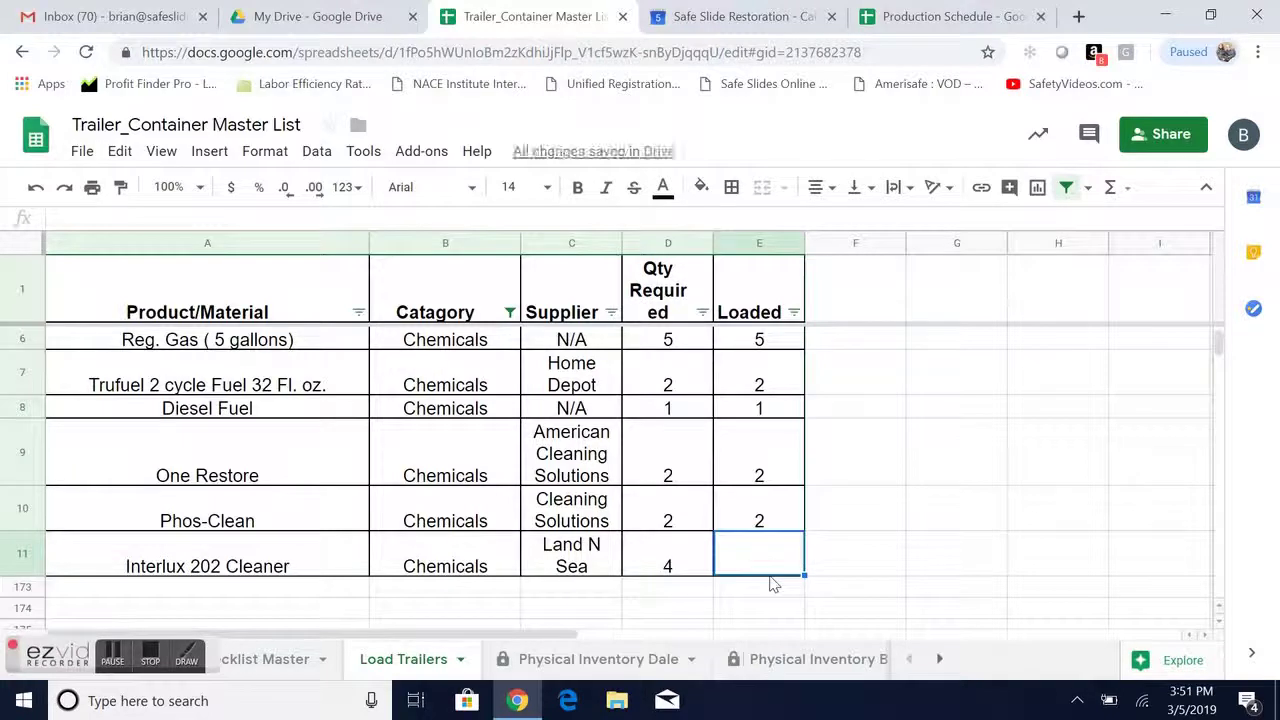
Step: Reset the Catagory filter to include all categories
click(510, 314)
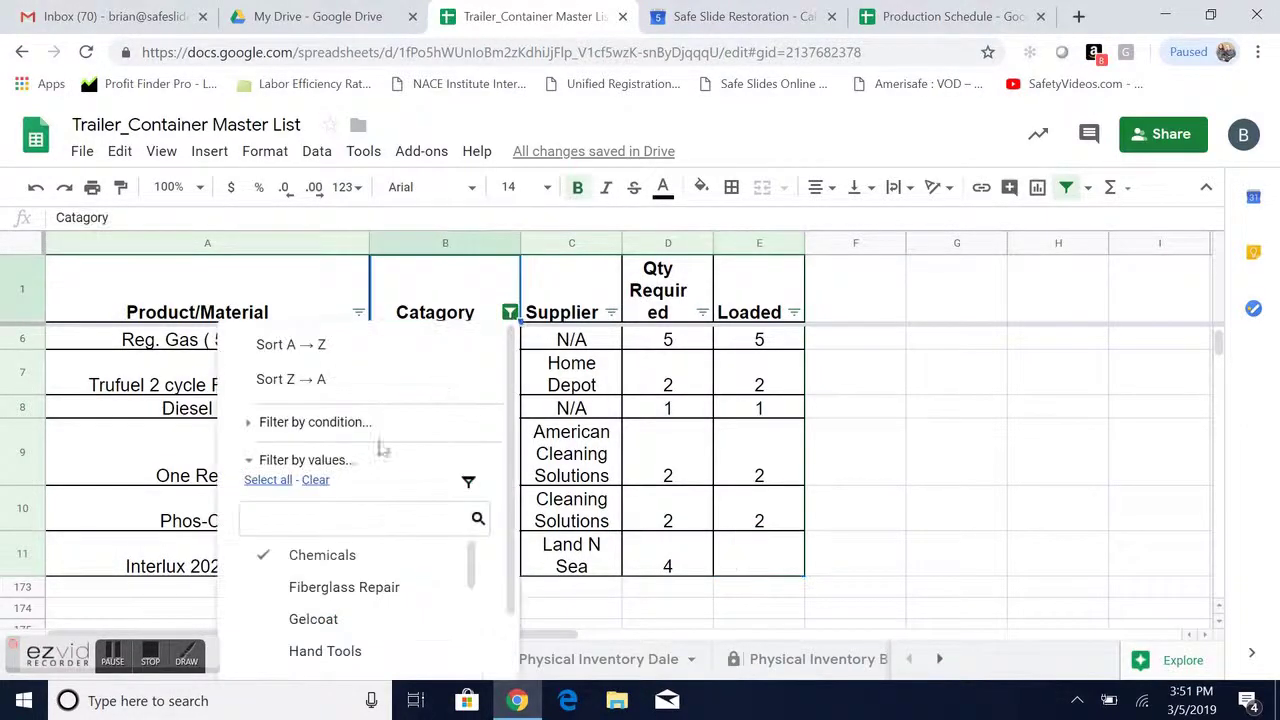
click(266, 480)
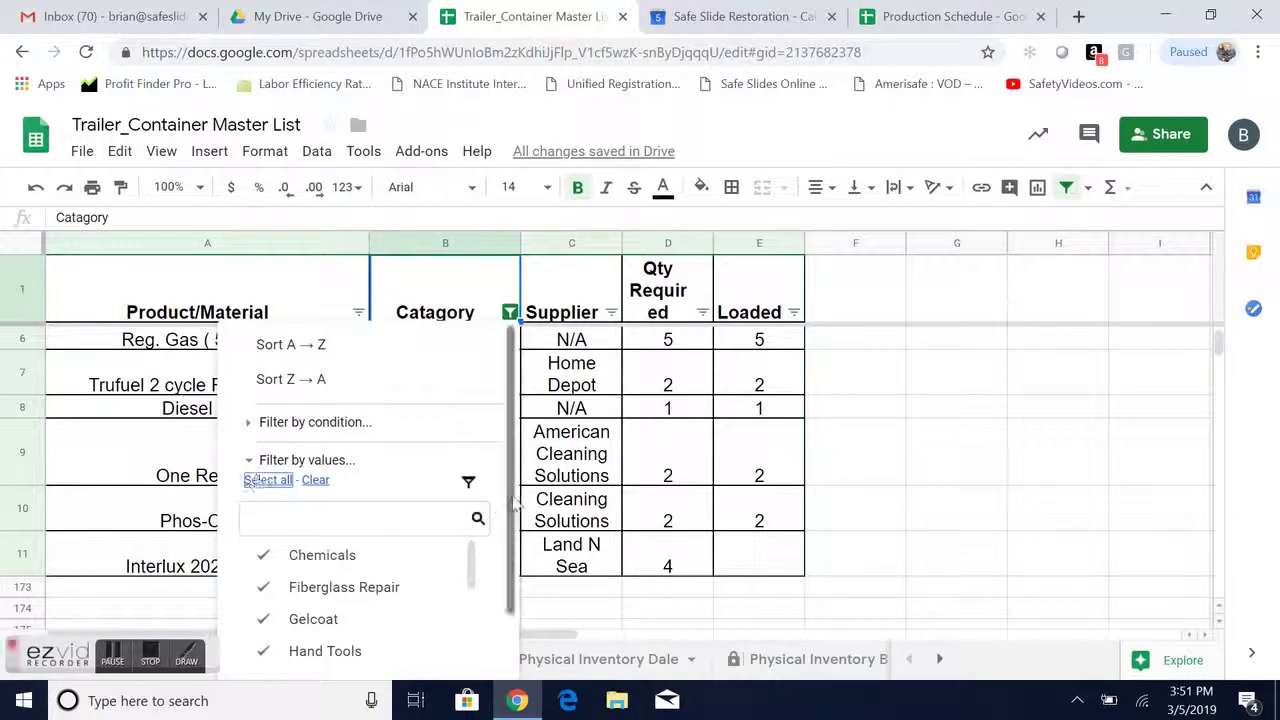
scroll(511, 508, down, 1)
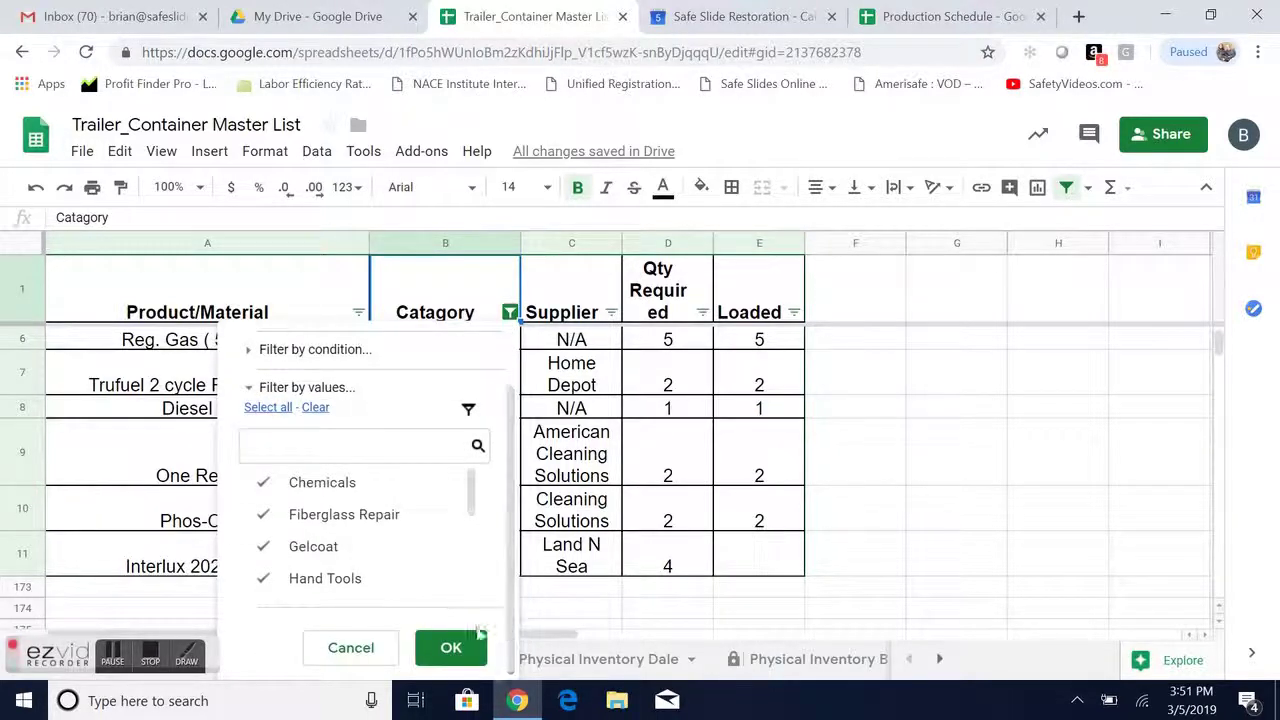
click(450, 649)
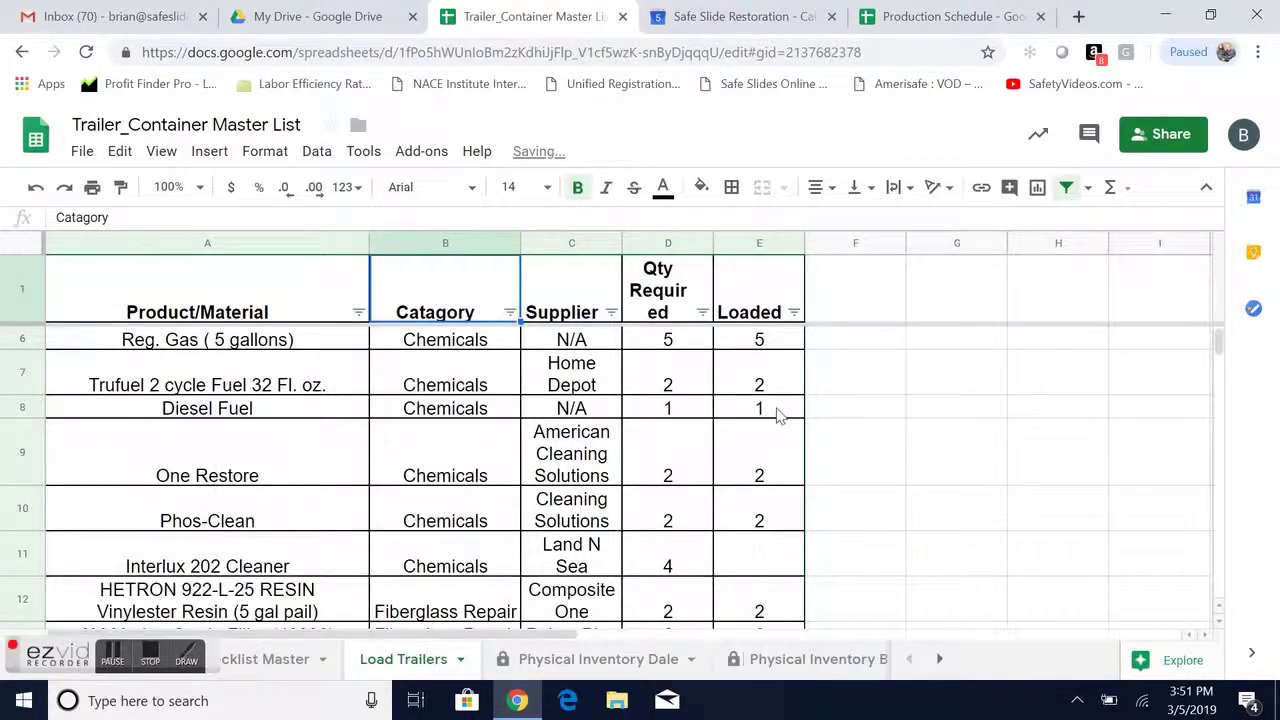
Step: Filter the Loaded column to show only rows with blank values
click(794, 313)
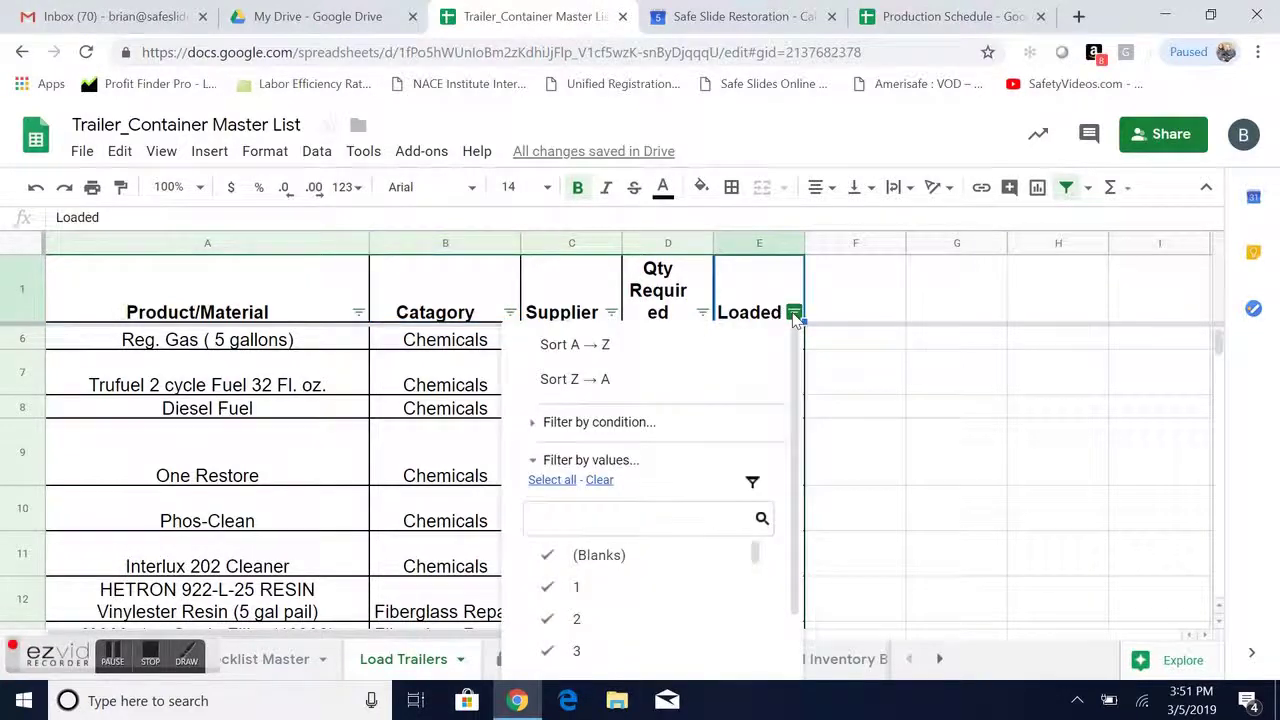
click(599, 481)
click(560, 557)
scroll(797, 484, down, 1)
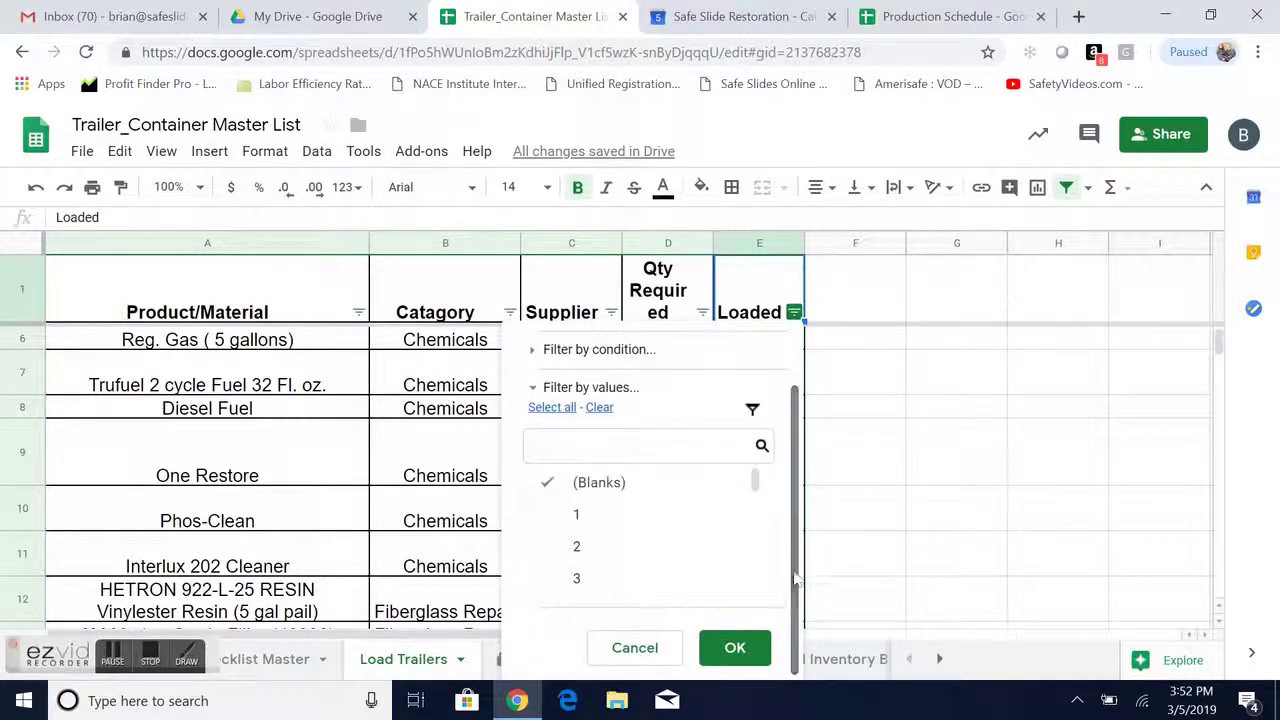
click(735, 649)
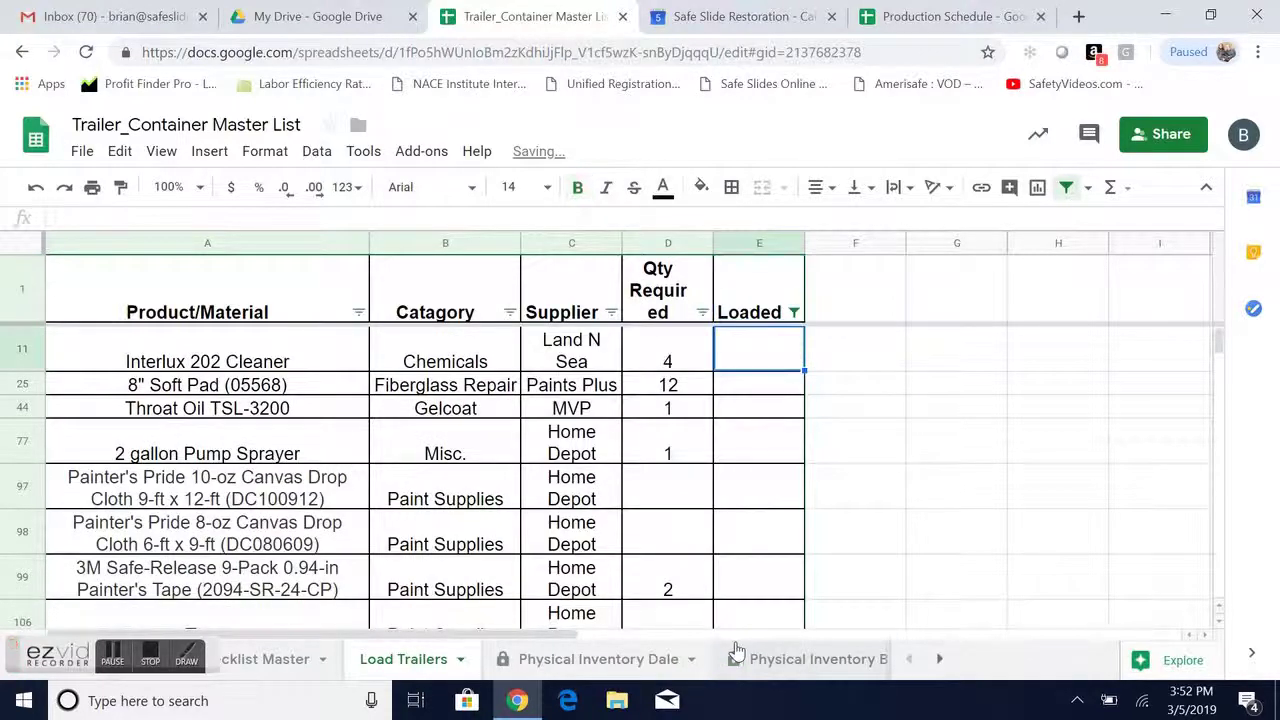
Step: Examine the items with blank Loaded cells, from Interlux 202 Cleaner to the Tyvek Coverall at the end of the list
key(Left)
key(Left)
key(Left)
key(Left)
key(Right)
key(Right)
key(Right)
key(Right)
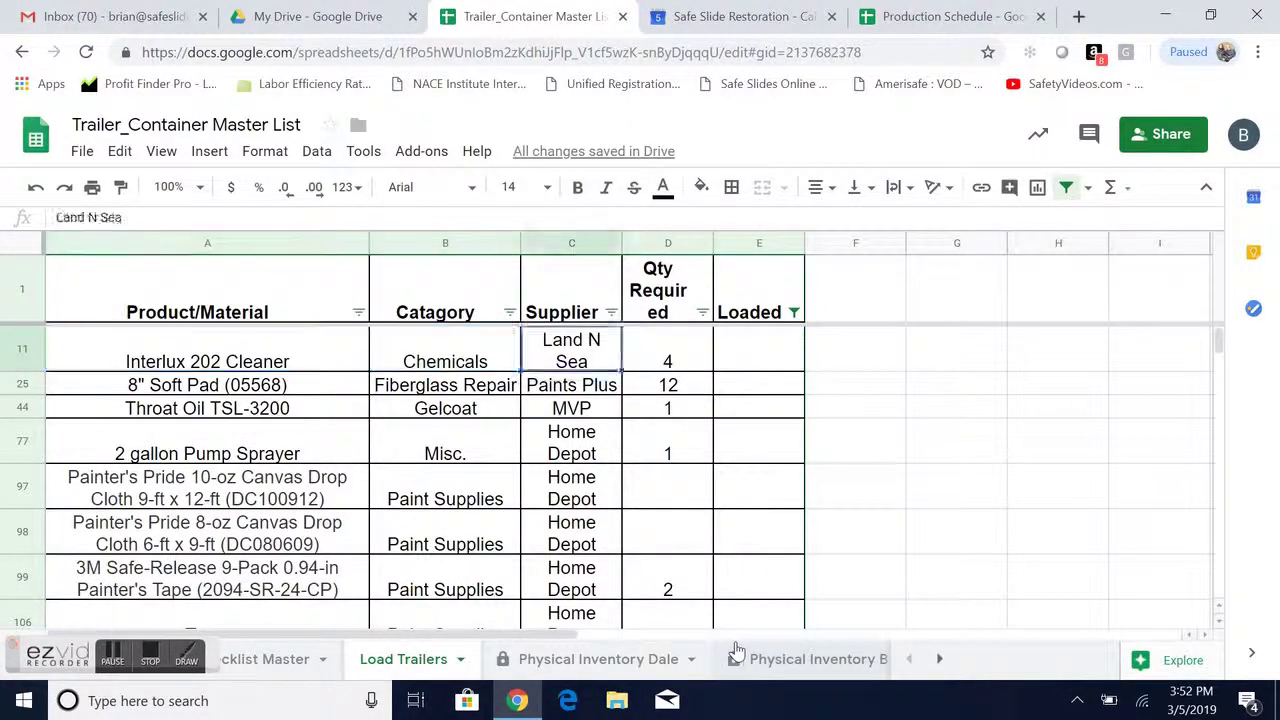
key(Down)
key(Down)
key(Down)
key(Down)
key(Down)
key(Down)
key(Down)
key(Down)
key(Down)
key(Down)
key(Down)
key(Down)
key(Down)
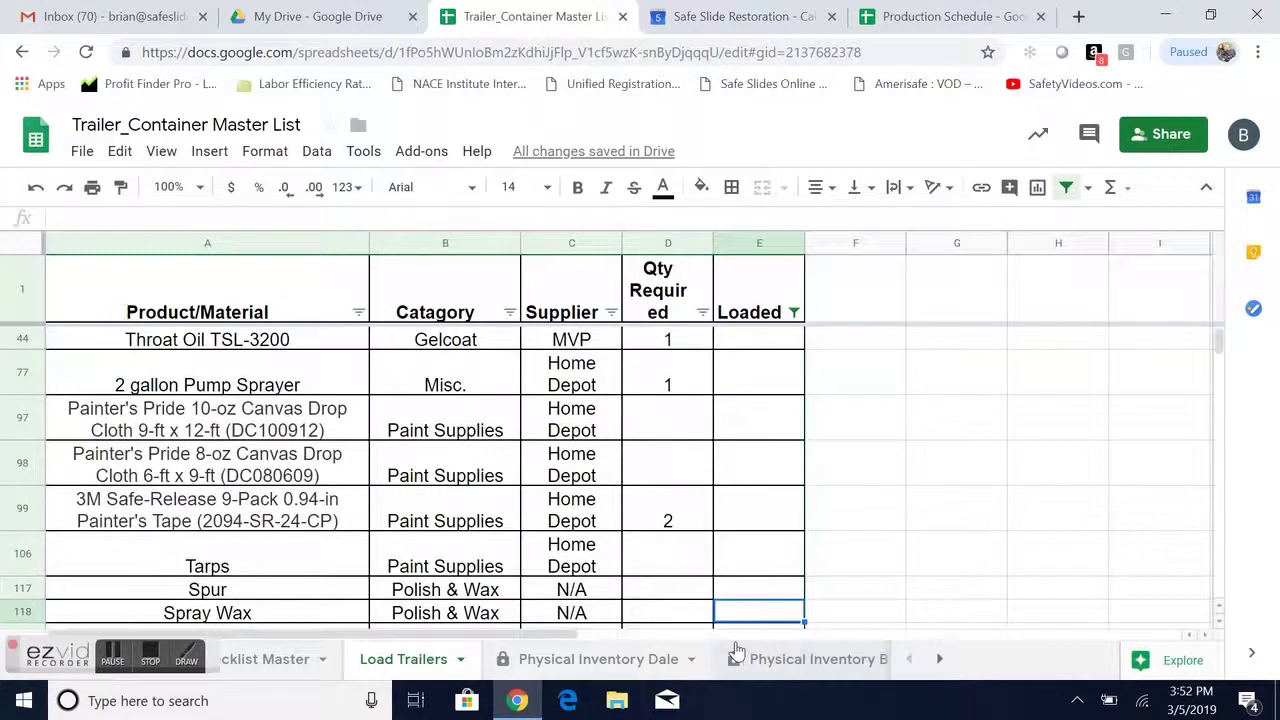
key(Down)
key(Down)
key(Down)
key(Down)
key(Up)
key(Up)
key(Up)
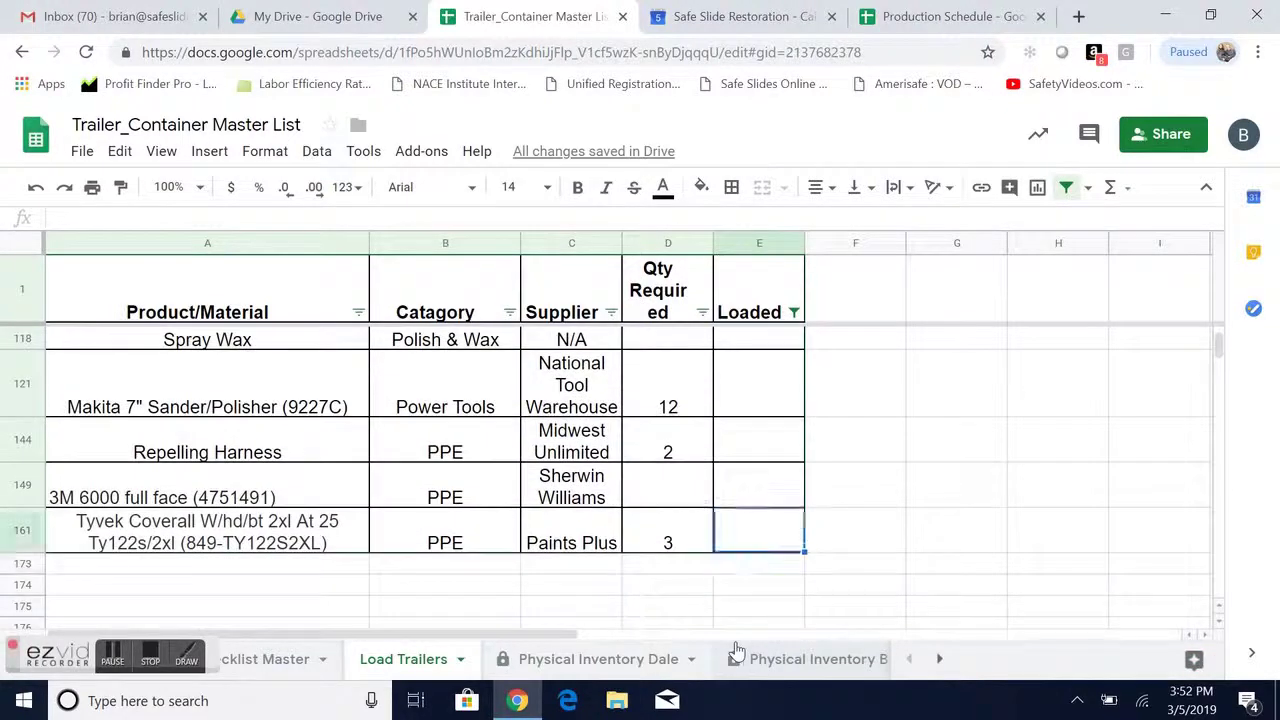
Step: Examine the rows of the last unloaded PPE items across all columns, from the Tyvek Coverall up to the Repelling Harness
key(Left)
key(Left)
key(Left)
key(Left)
key(Right)
key(Right)
key(Right)
key(Right)
key(Left)
key(Left)
key(Left)
key(Left)
key(Right)
key(Right)
key(Right)
key(Right)
key(Up)
key(Up)
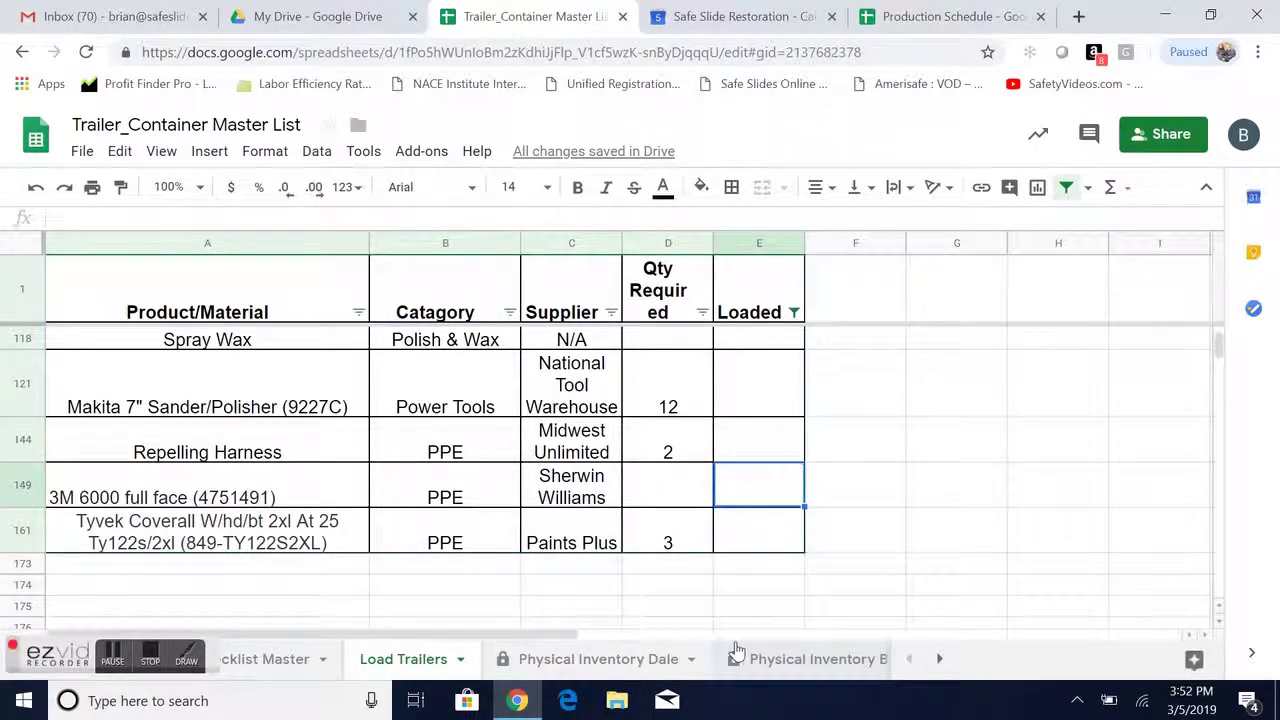
key(Left)
key(Left)
key(Left)
key(Left)
key(Right)
key(Right)
key(Right)
key(Right)
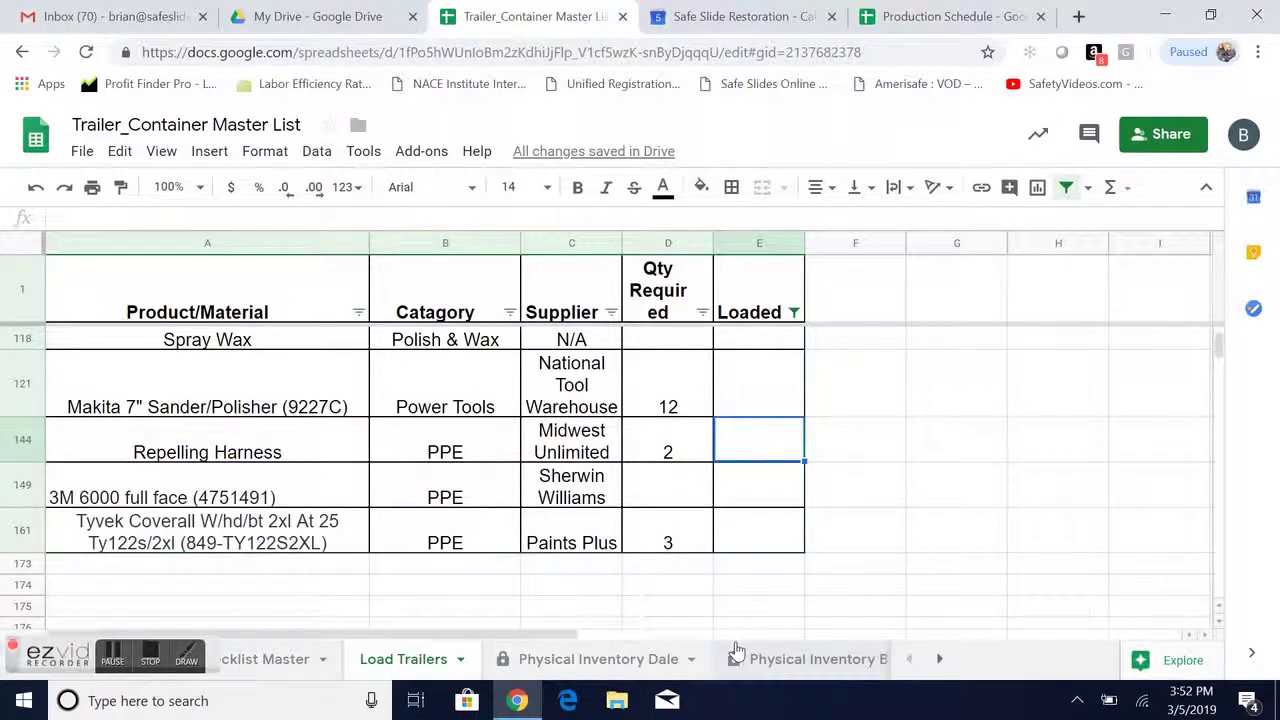
Step: Reset the Loaded column filter to include all values
click(794, 313)
click(552, 480)
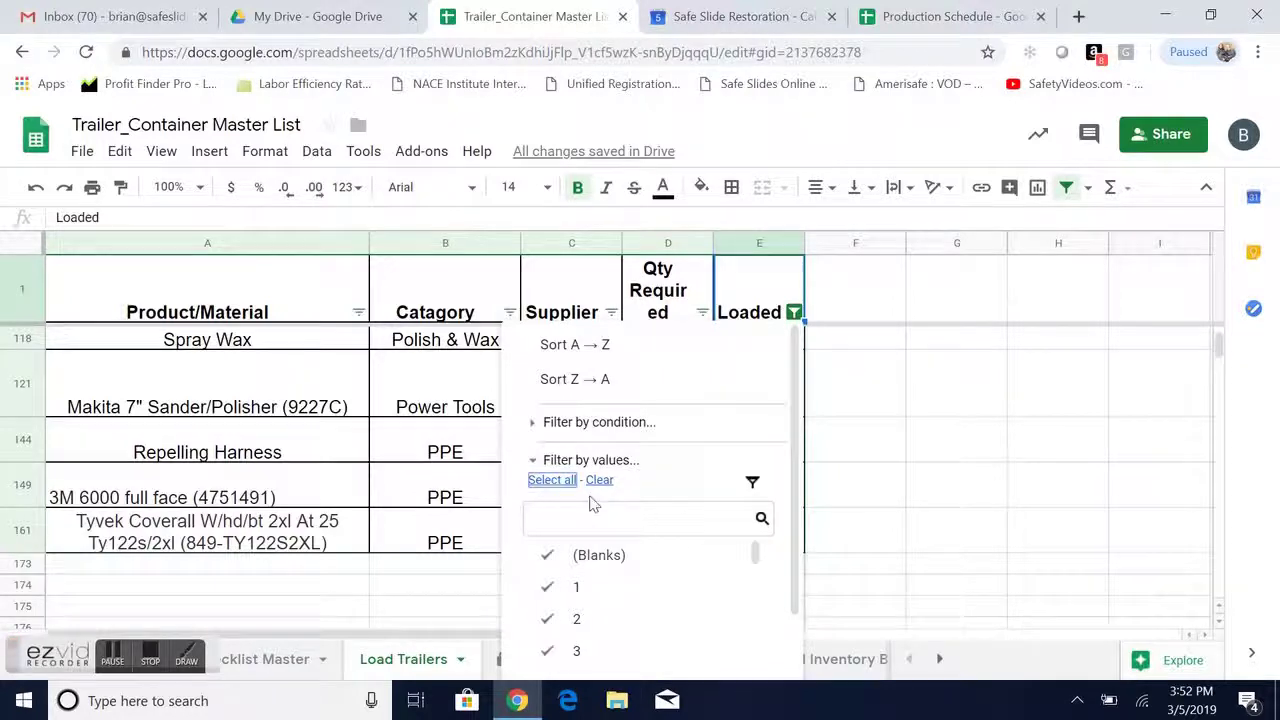
scroll(797, 505, down, 1)
click(735, 648)
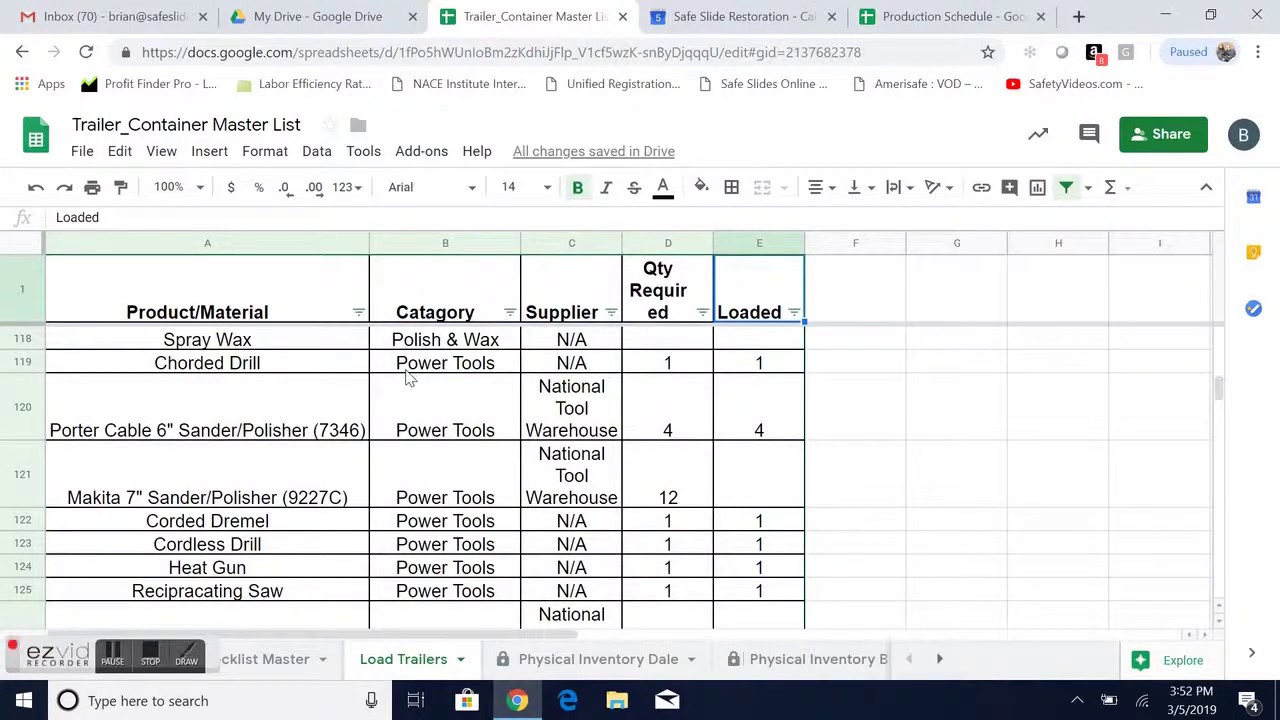
Step: Clear the loaded quantities of the chemical items from Clorox Bleach to Diesel Fuel
key(Down)
key(Down)
key(Down)
key(Down)
key(Down)
key(Down)
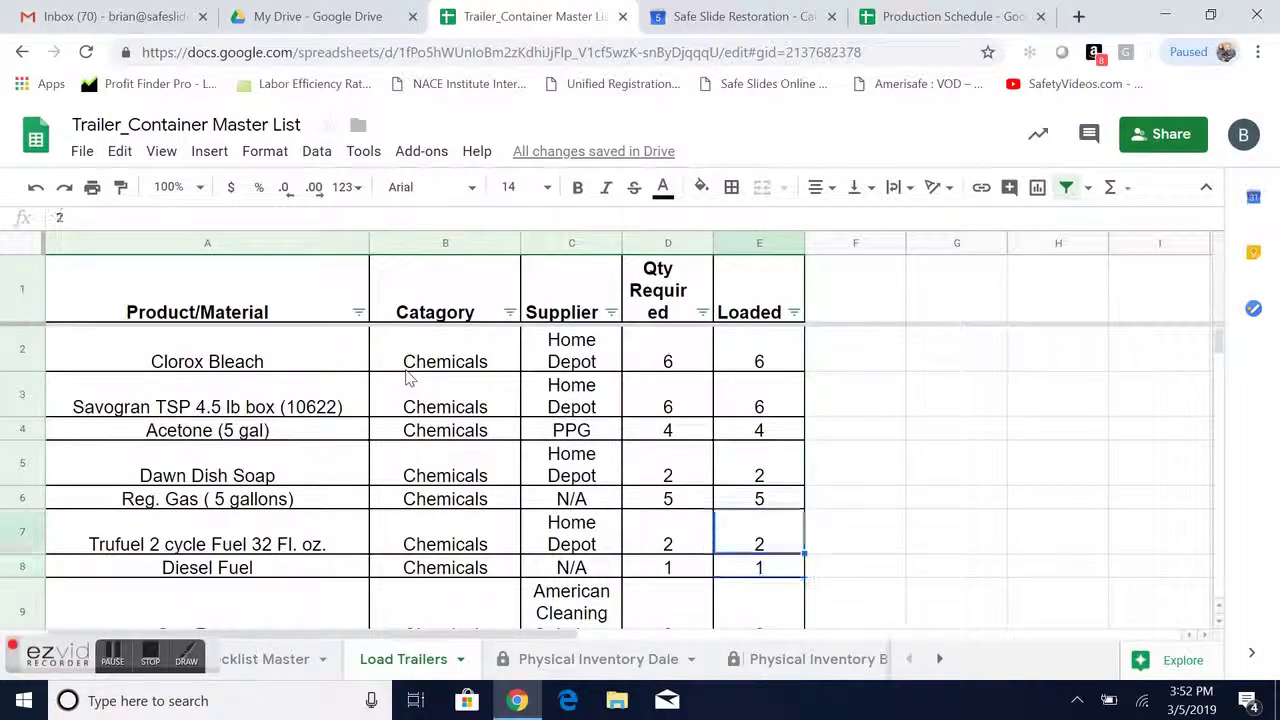
key(Up)
key(Up)
key(Up)
key(Up)
key(Up)
key(Up)
key(Down)
key(shift+Down)
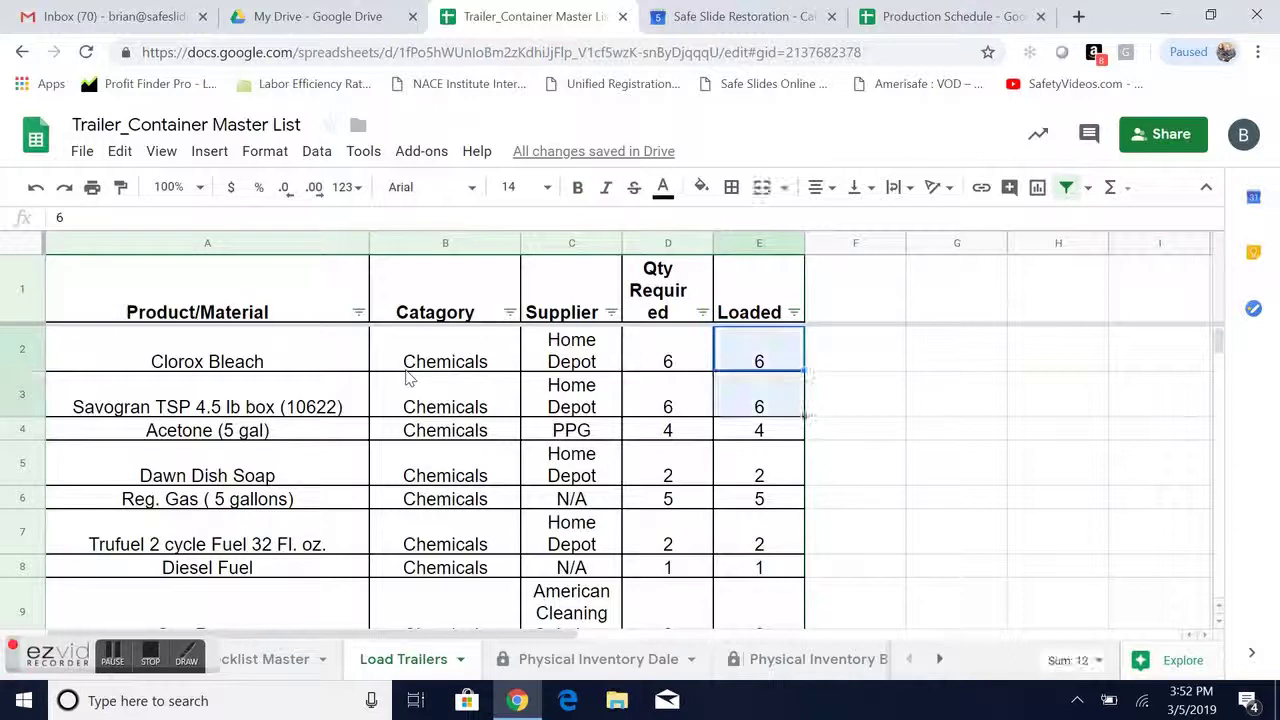
key(shift+Down)
key(shift+Down)
key(shift+Down)
key(shift+Down)
key(shift+Down)
key(Delete)
key(Down)
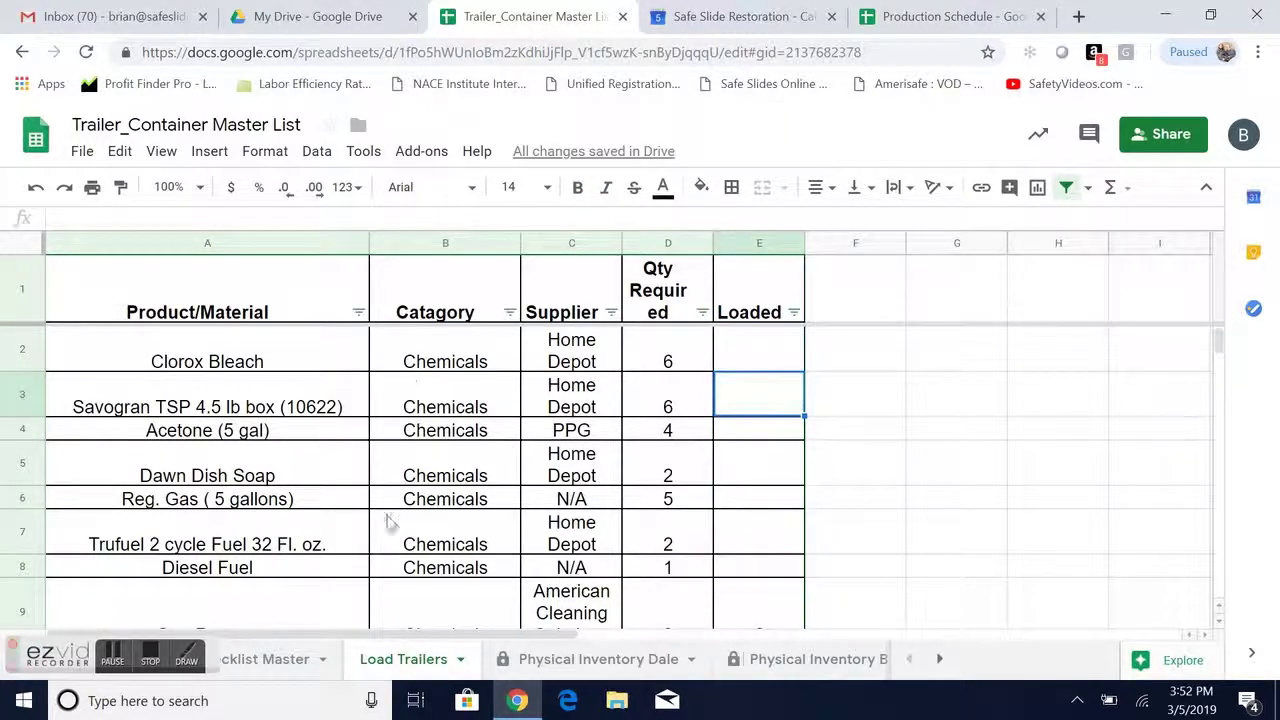
Step: Switch to the Physical Inventory Dale sheet and go to the Catagory header above the first items
click(612, 668)
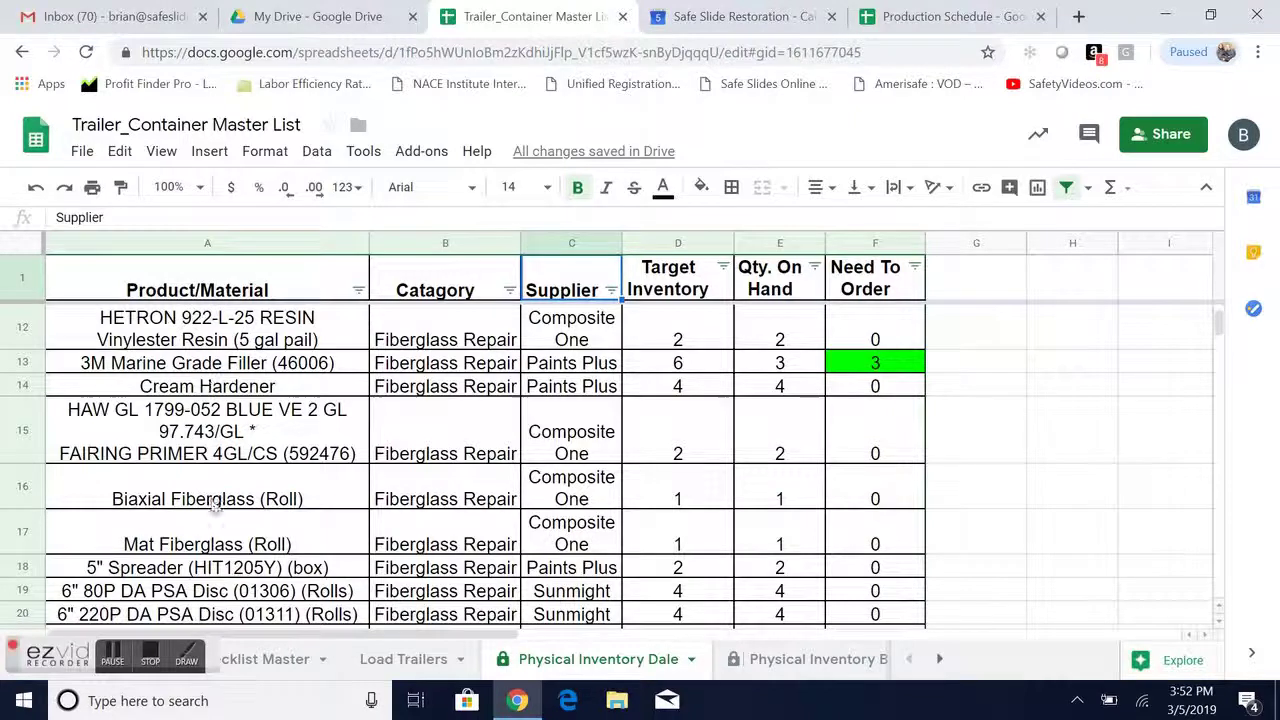
key(Left)
key(Left)
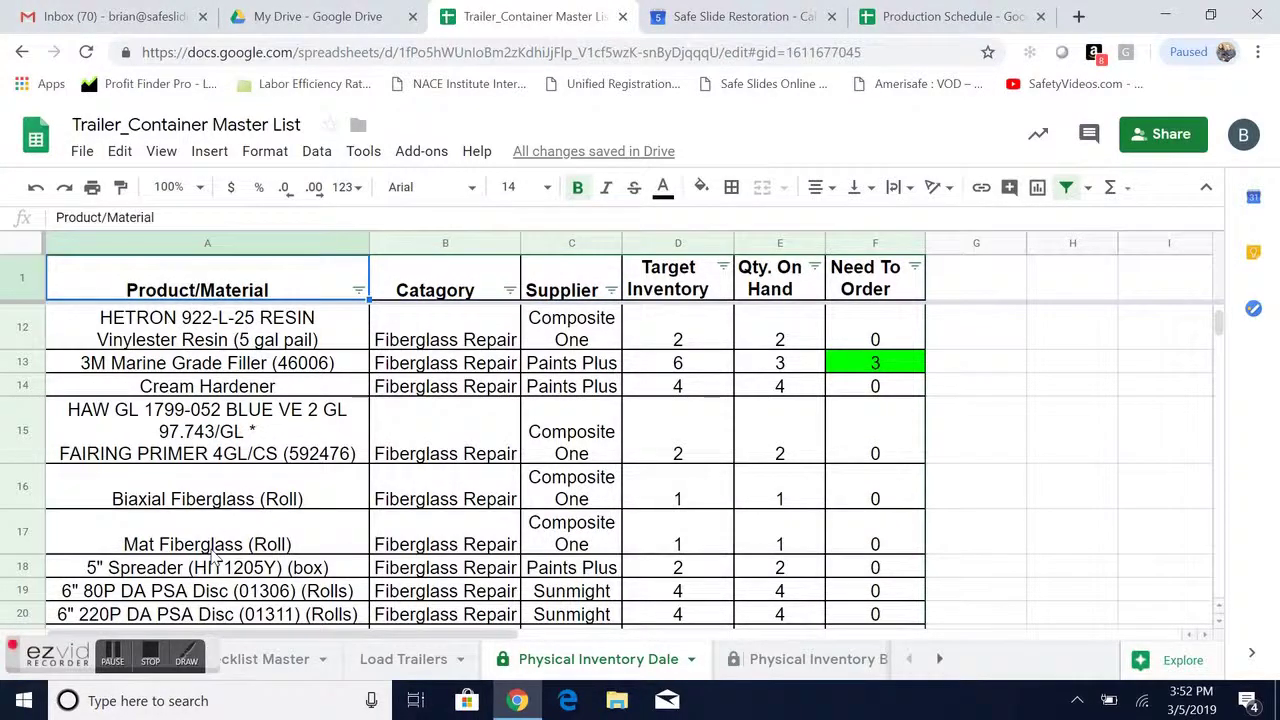
scroll(212, 556, up, 5)
scroll(212, 556, down, 1)
key(Right)
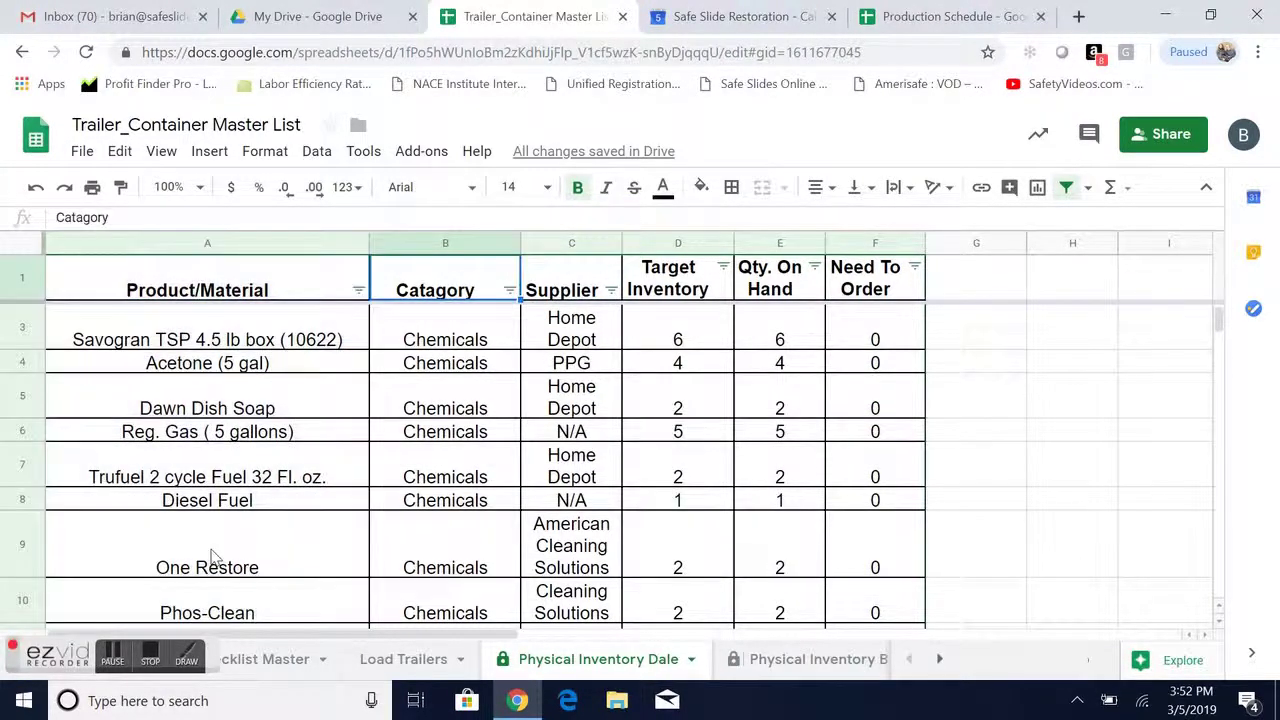
scroll(212, 556, up, 1)
Step: Highlight the Catagory column and then the Supplier column over the first chemical items to review them
key(shift+Down)
key(shift+Down)
key(shift+Down)
key(shift+Down)
key(shift+Down)
key(shift+Down)
key(shift+Down)
key(Right)
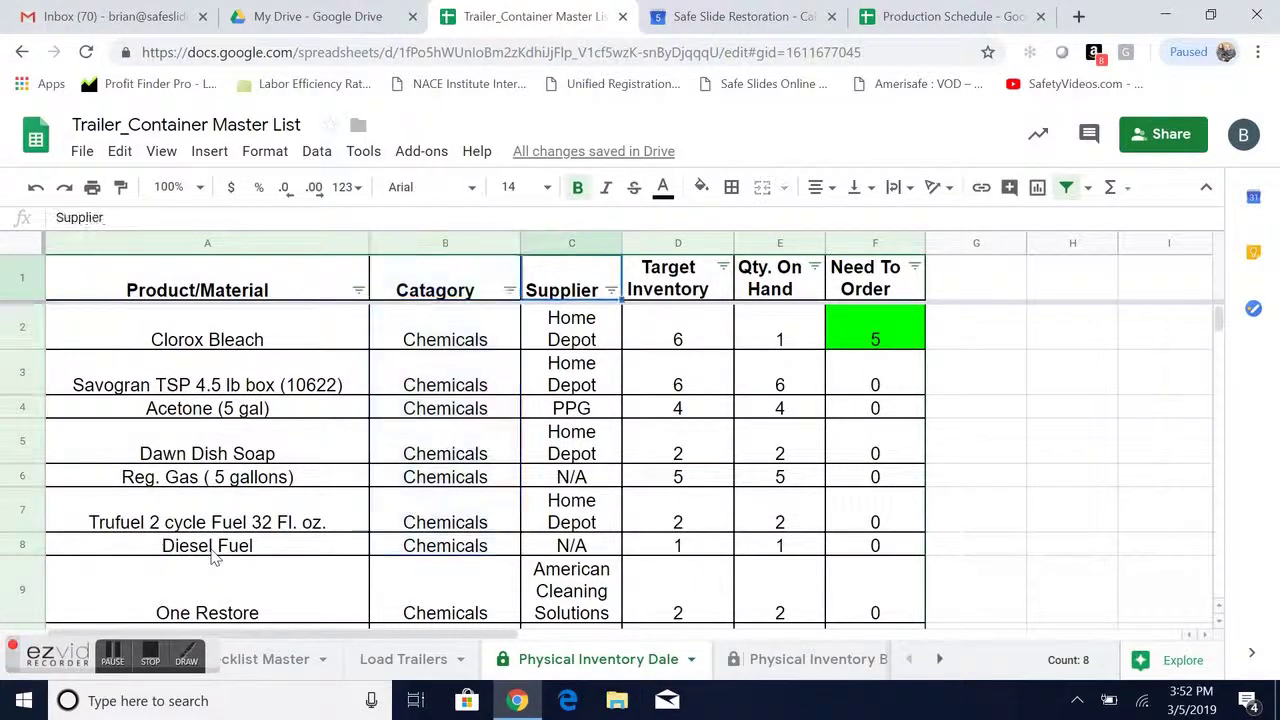
key(shift+Down)
key(shift+Down)
key(shift+Down)
key(shift+Down)
key(shift+Down)
key(shift+Down)
key(shift+Down)
key(shift+Down)
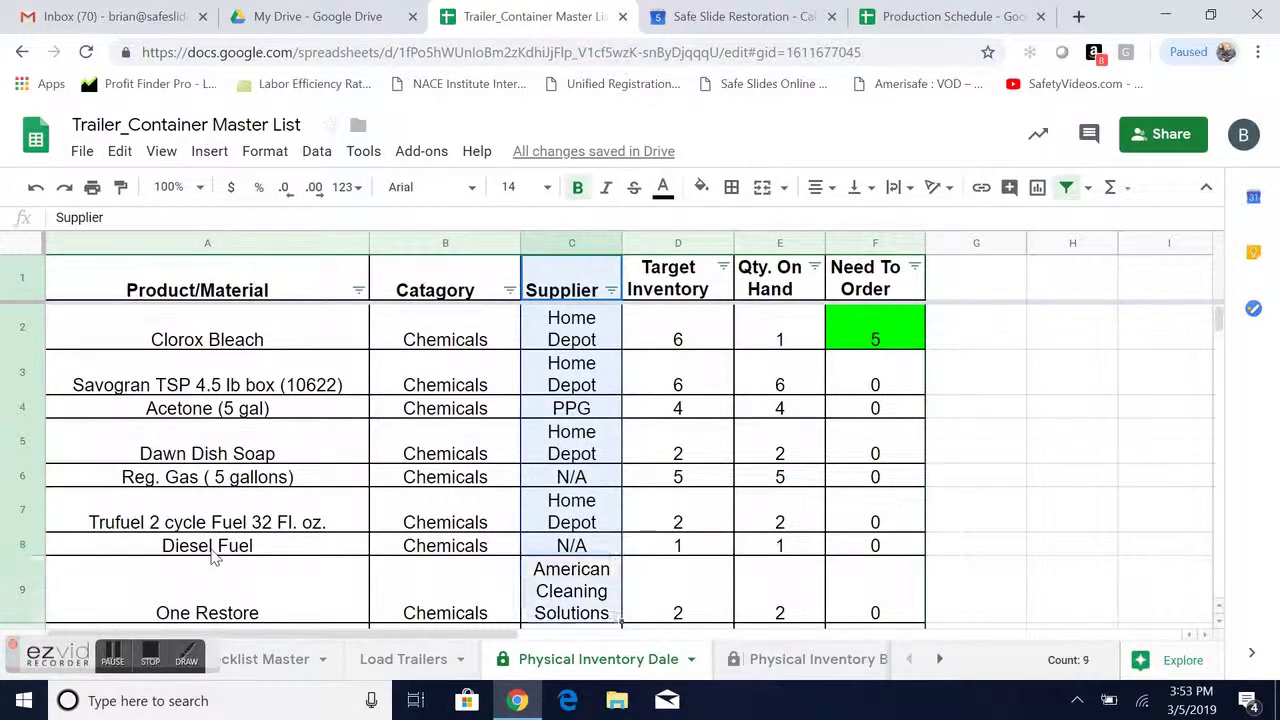
Step: Highlight the Target Inventory column and then the Qty. On Hand column over the first chemical items to compare them
key(Right)
key(shift+Down)
key(shift+Down)
key(shift+Down)
key(shift+Down)
key(shift+Down)
key(shift+Down)
key(shift+Down)
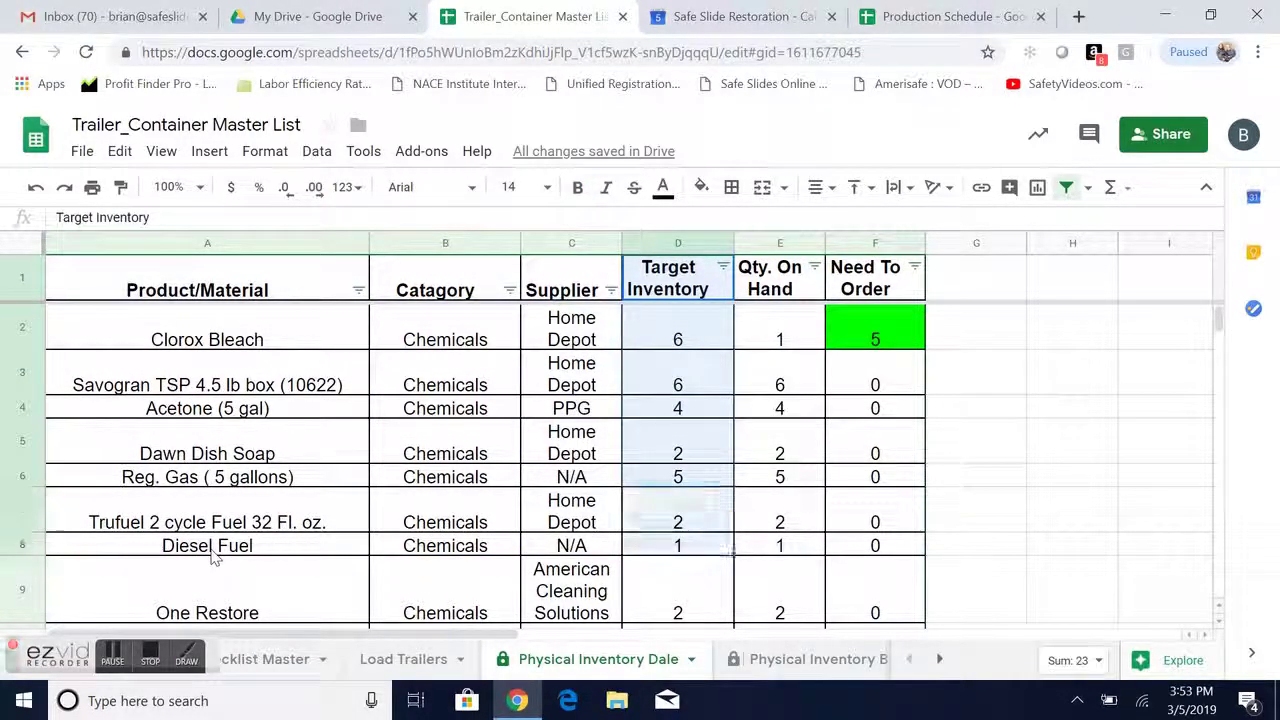
key(shift+Down)
key(Right)
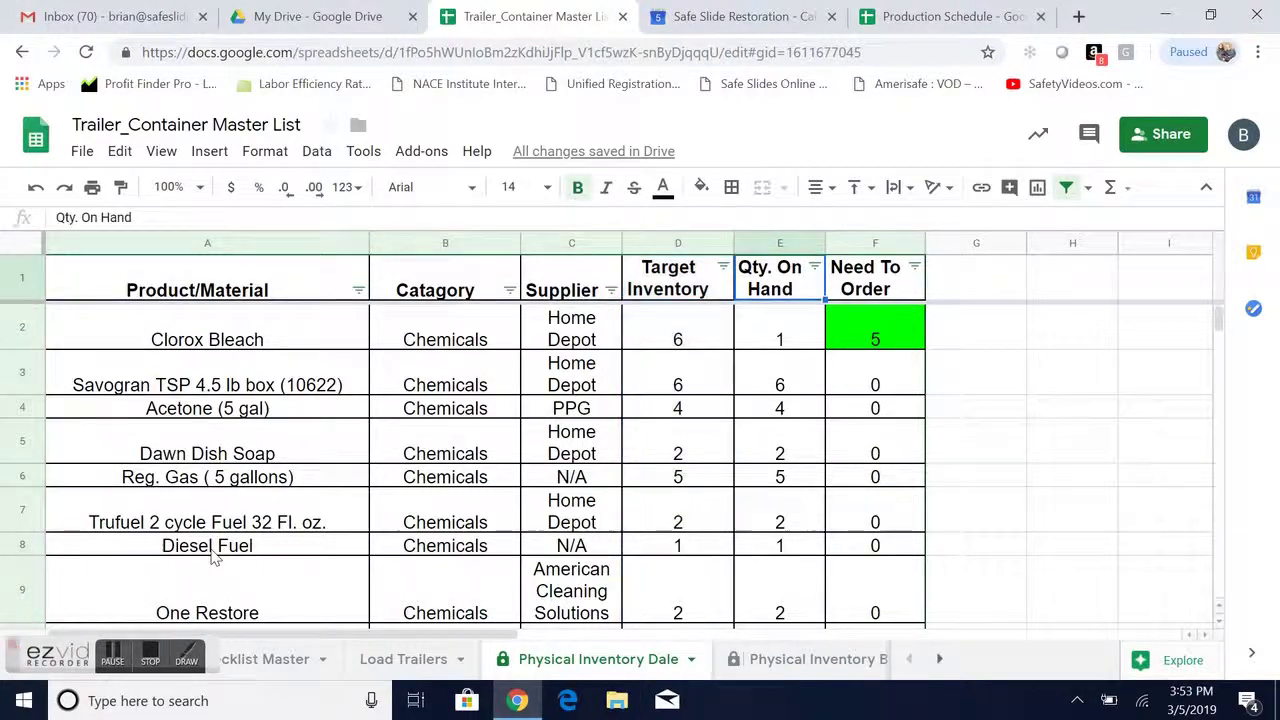
key(shift+Down)
key(shift+Down)
key(shift+Down)
key(shift+Down)
key(shift+Down)
key(shift+Down)
key(shift+Down)
key(shift+Down)
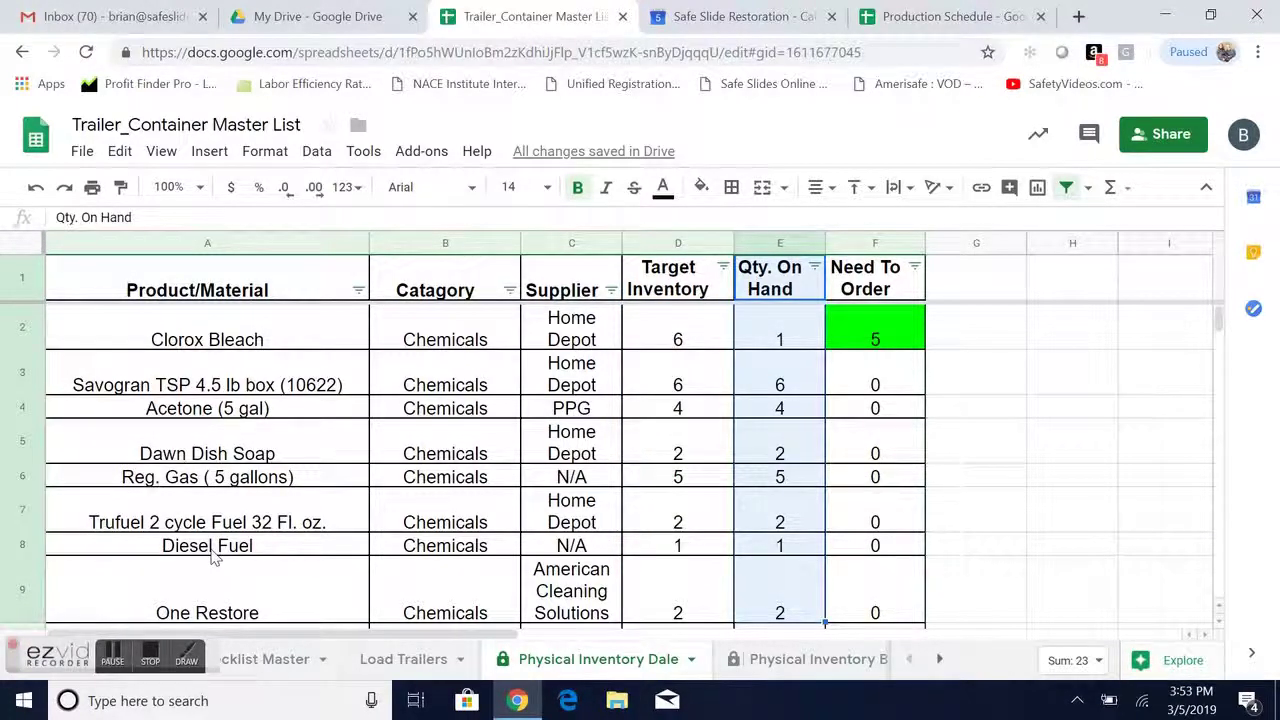
Step: Highlight the Need To Order column from its header down to One Restore to review the order quantities
key(shift+Down)
key(shift+Down)
key(shift+Down)
key(shift+Down)
key(shift+Down)
key(shift+Down)
key(shift+Down)
key(shift+Down)
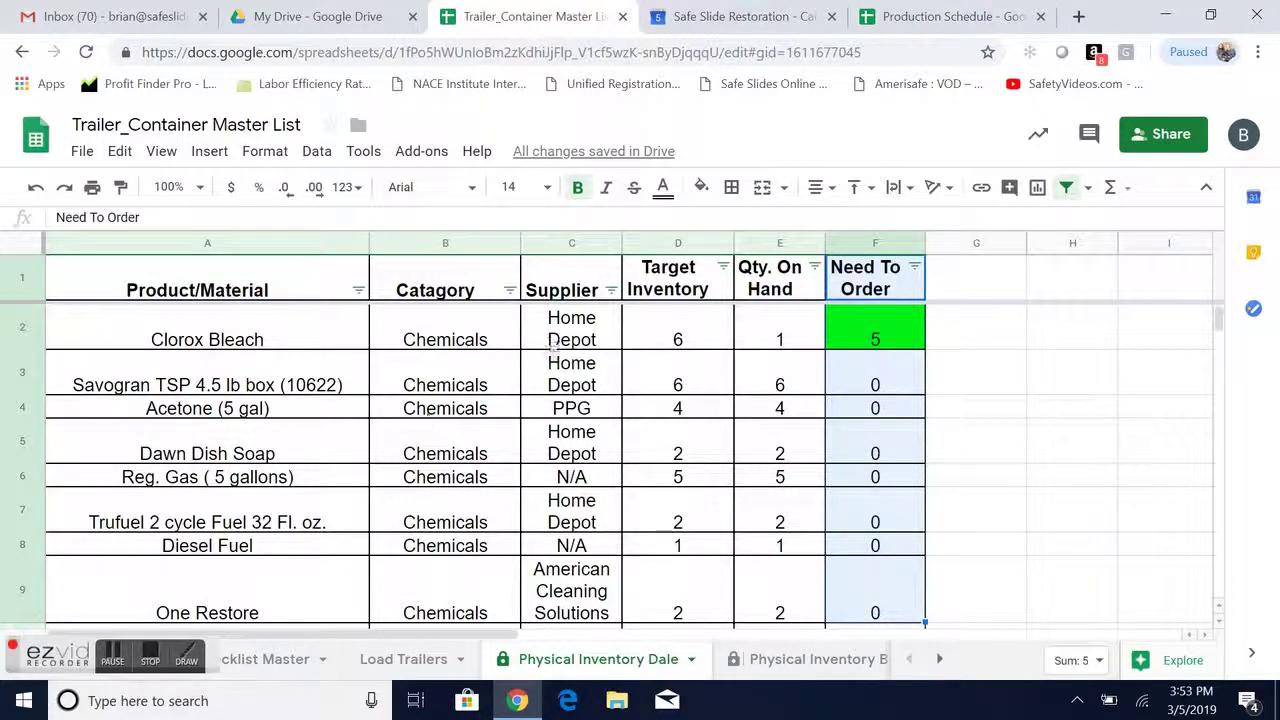
Step: Filter the Supplier column to show only Paints Plus, check the end of the list and return to the header
click(611, 290)
click(414, 460)
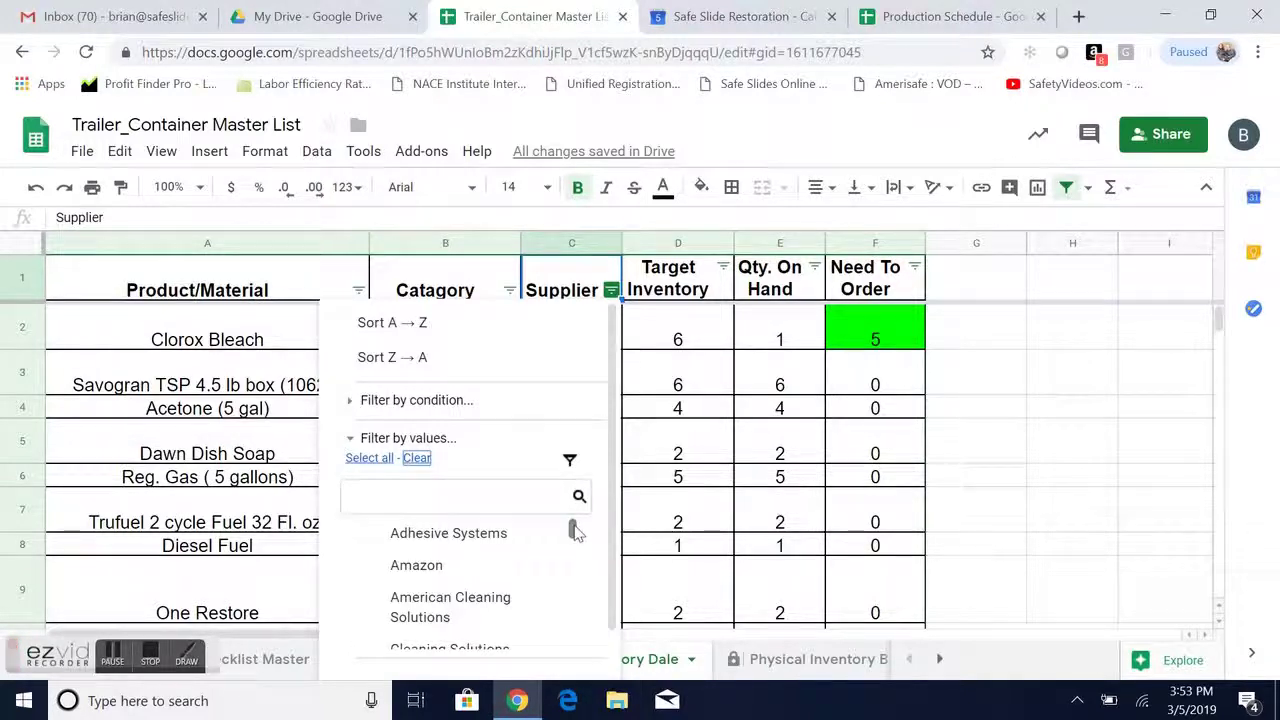
drag(575, 530, 575, 625)
click(427, 554)
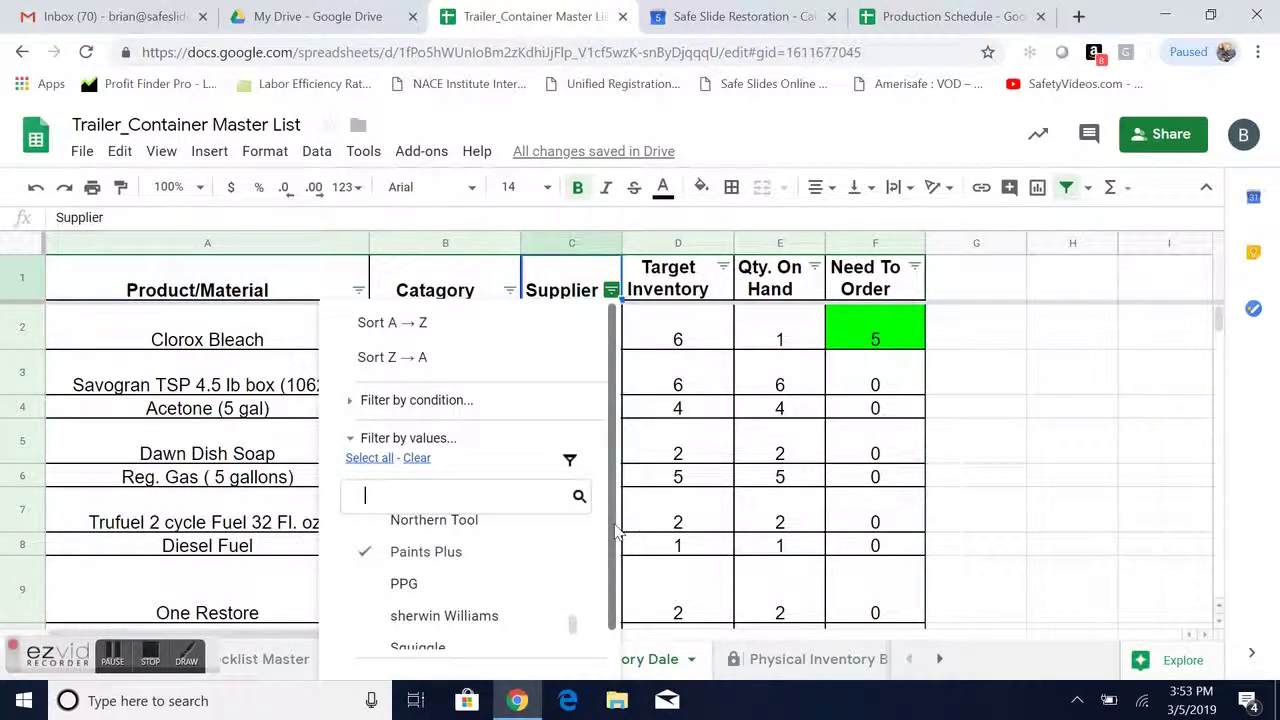
scroll(617, 531, down, 1)
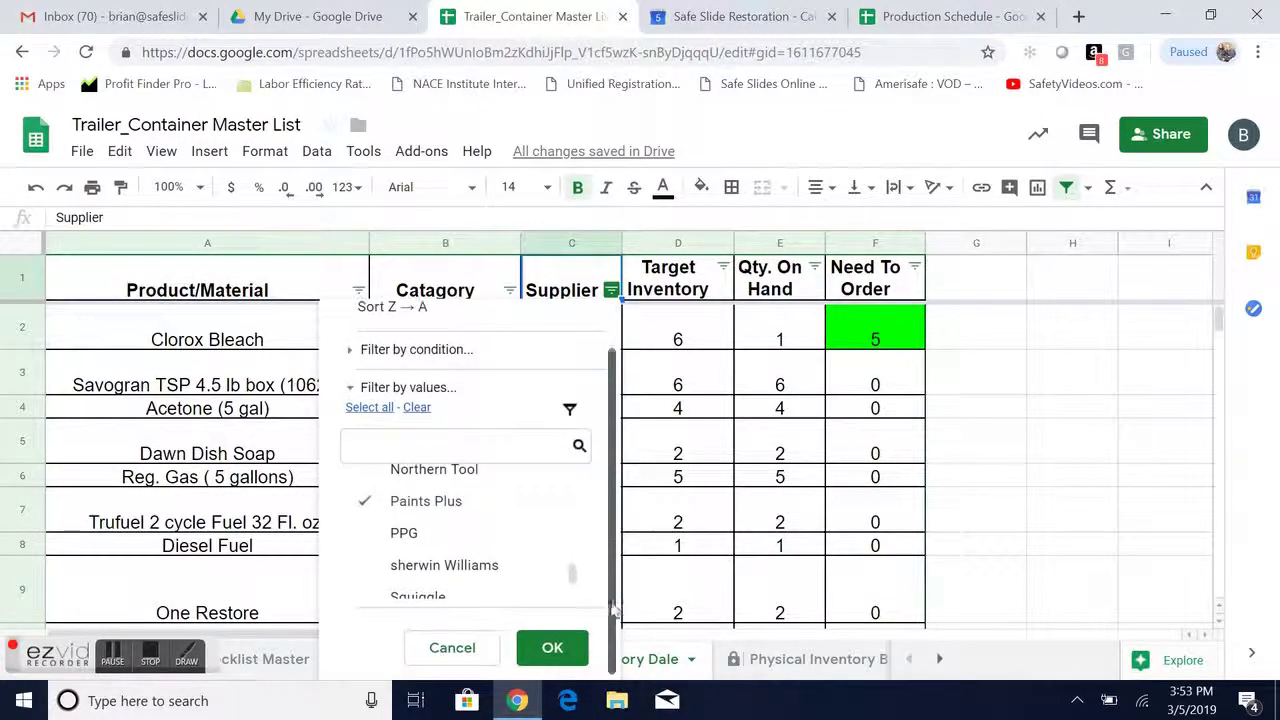
click(552, 648)
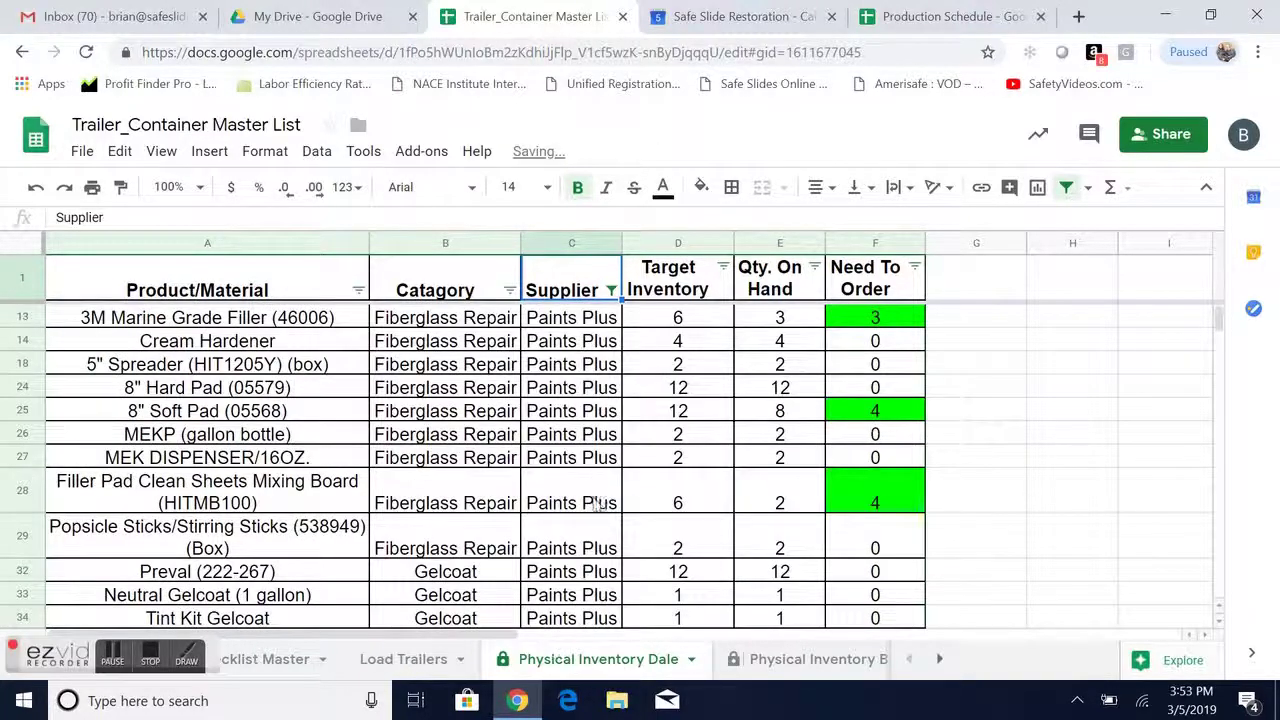
key(ctrl+Down)
key(ctrl+Down)
key(ctrl+Up)
key(ctrl+Up)
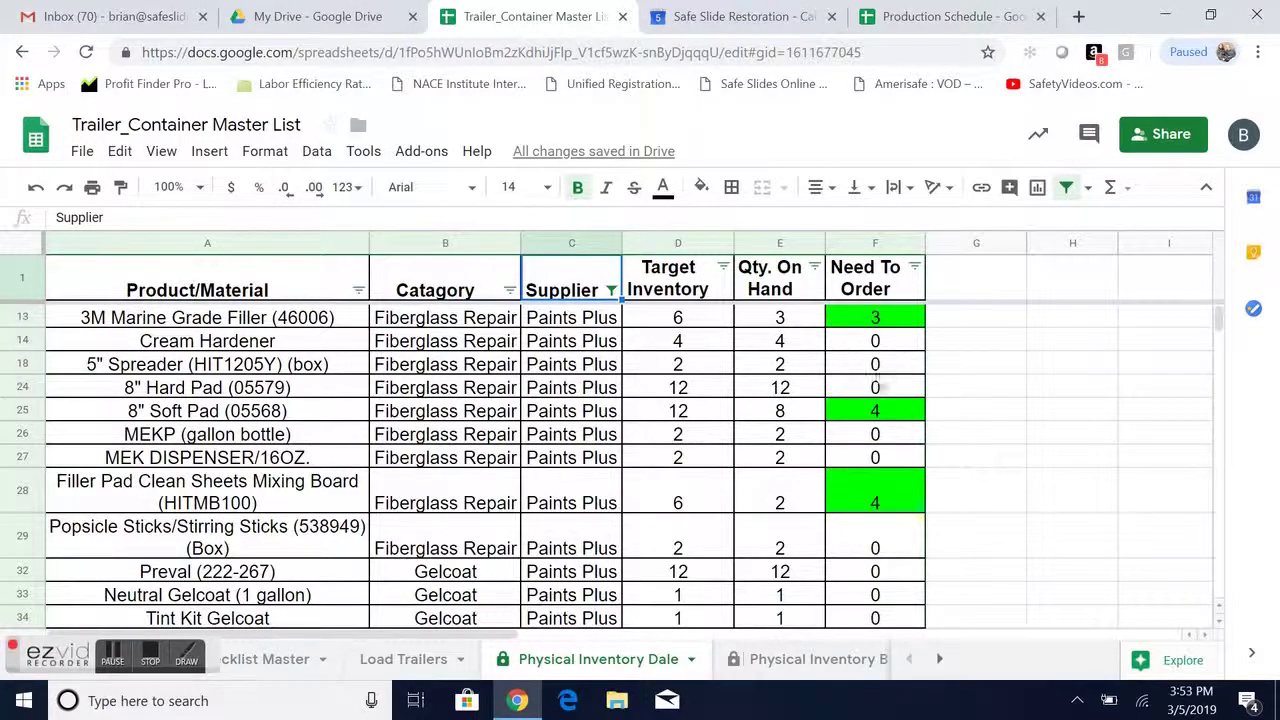
Step: Filter the Need To Order column to hide the items whose value is 0
click(914, 266)
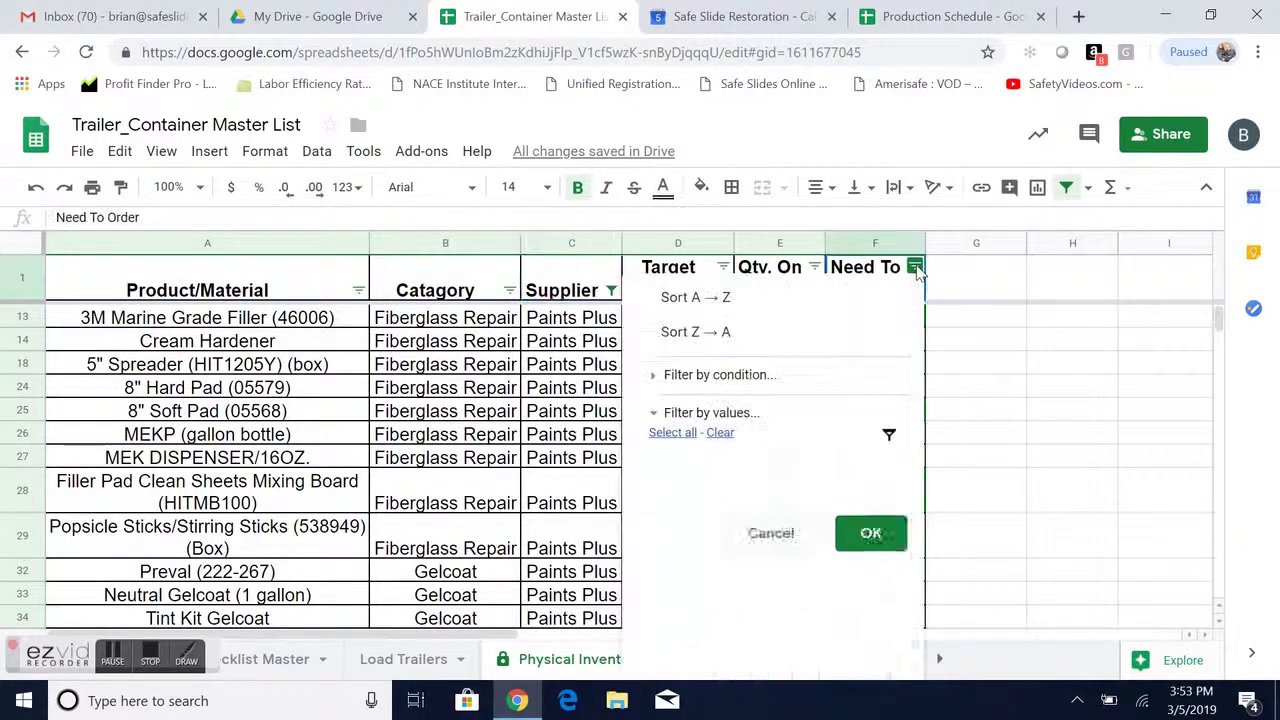
click(718, 433)
click(678, 510)
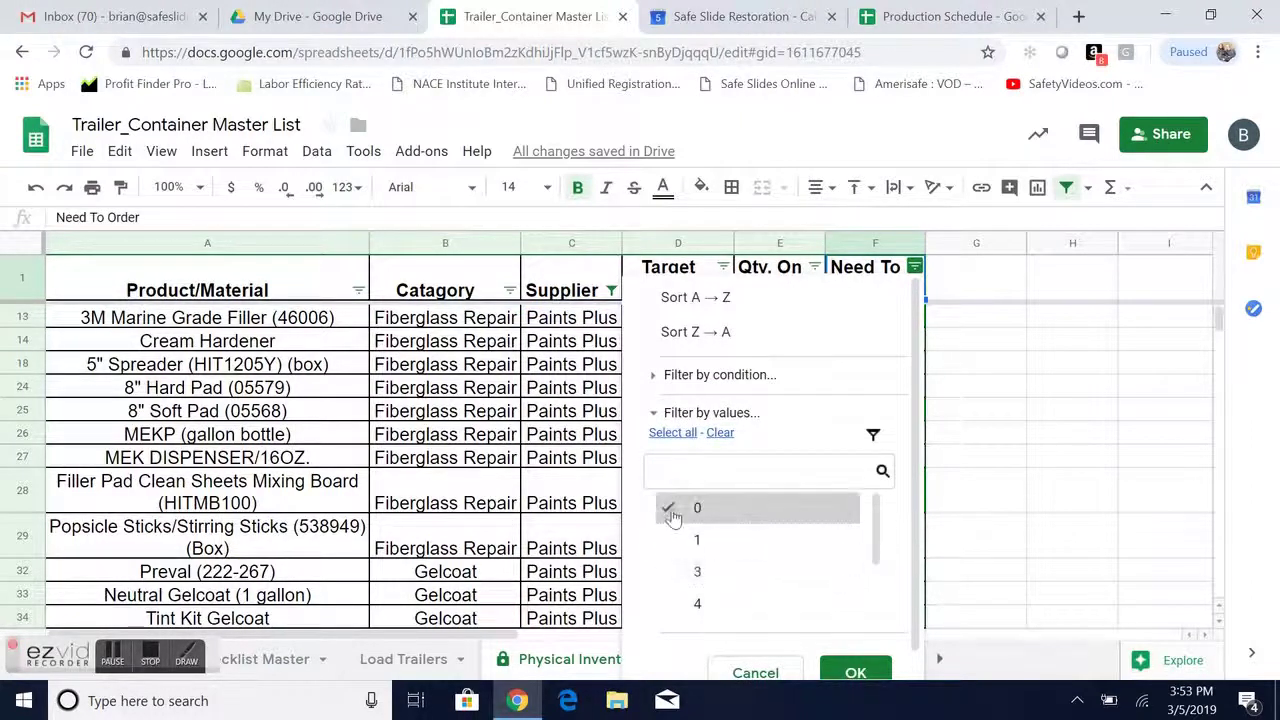
click(673, 434)
click(680, 515)
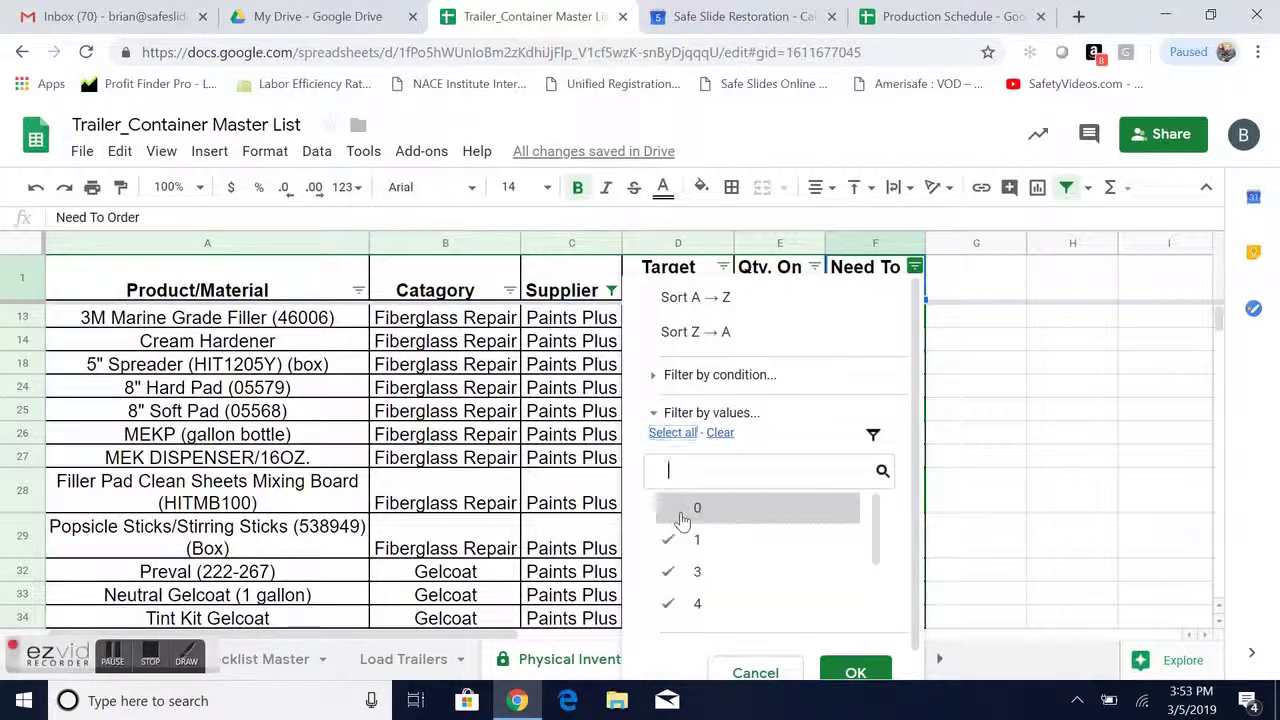
click(838, 668)
Step: Go down the Need To Order quantities of the filtered Paints Plus items and return to 3M Marine Grade Filler
key(Down)
key(Down)
key(Down)
key(Down)
key(Down)
key(Down)
key(Down)
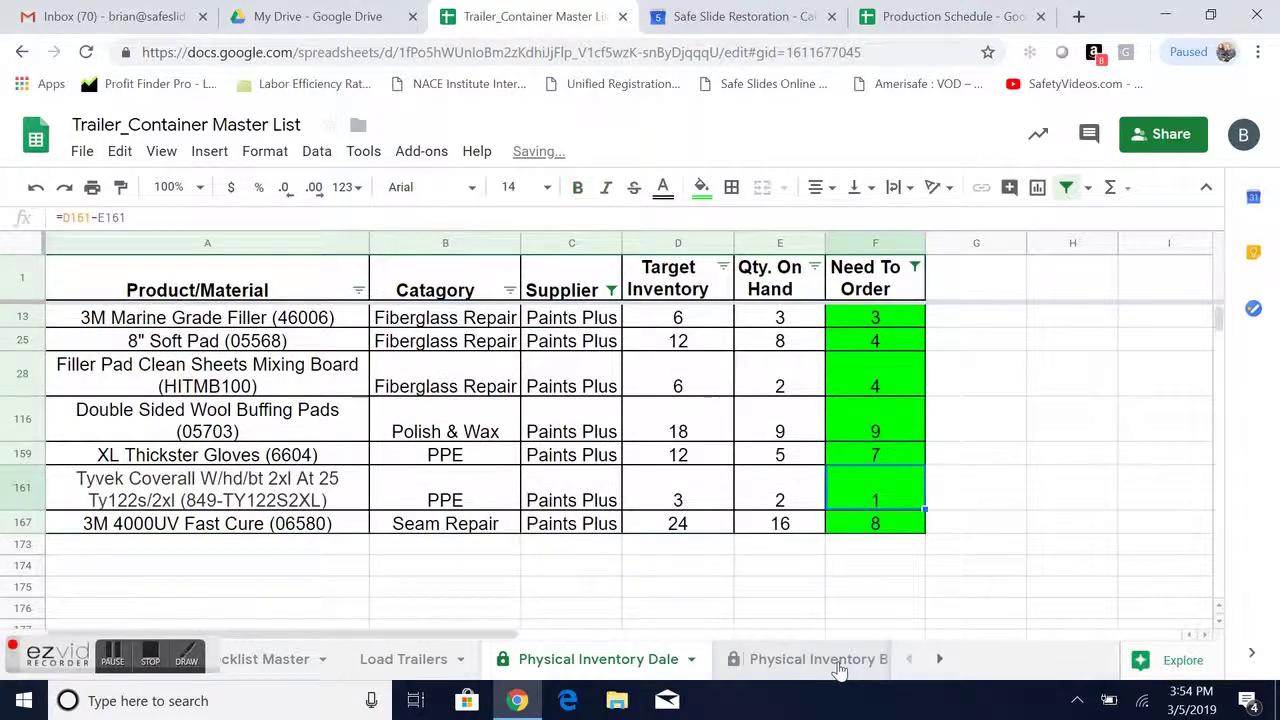
key(ctrl+Up)
key(Down)
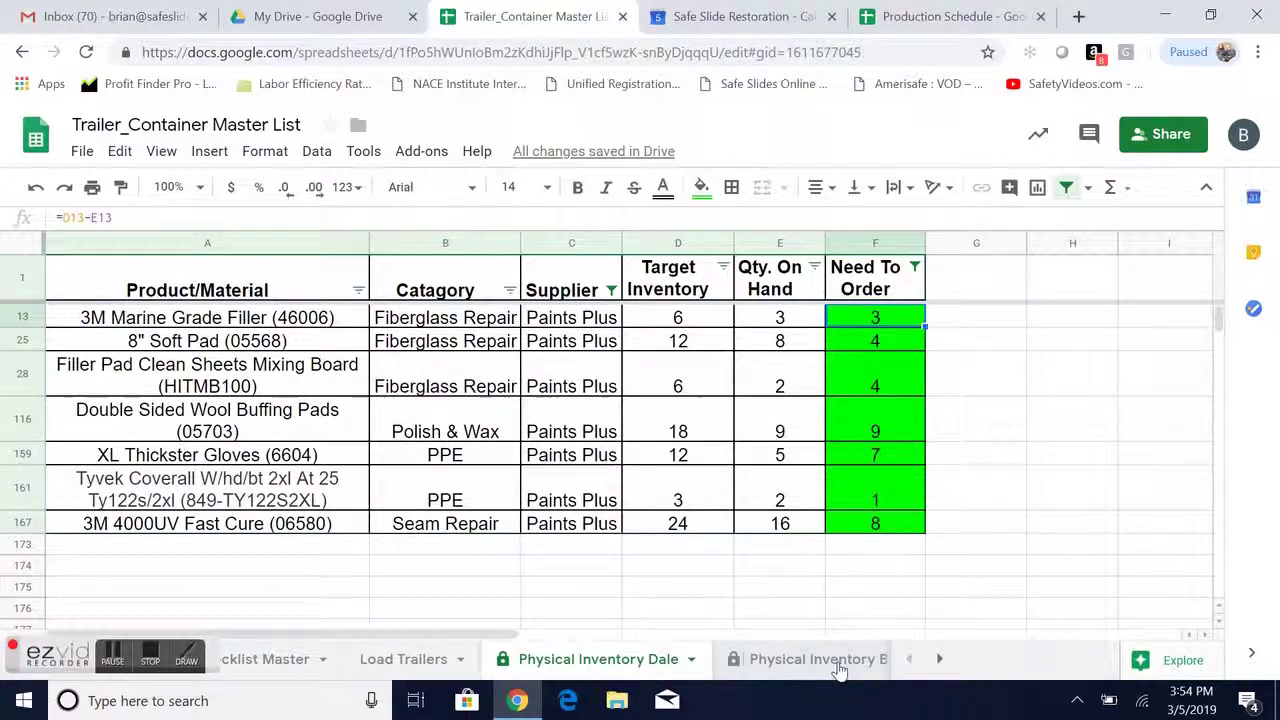
Step: Highlight the Product/Material names from 3M Marine Grade Filler to 3M 4000UV Fast Cure to review what to order
click(181, 317)
key(shift+Down)
key(shift+Down)
key(shift+Down)
key(shift+Down)
key(shift+Down)
key(shift+Down)
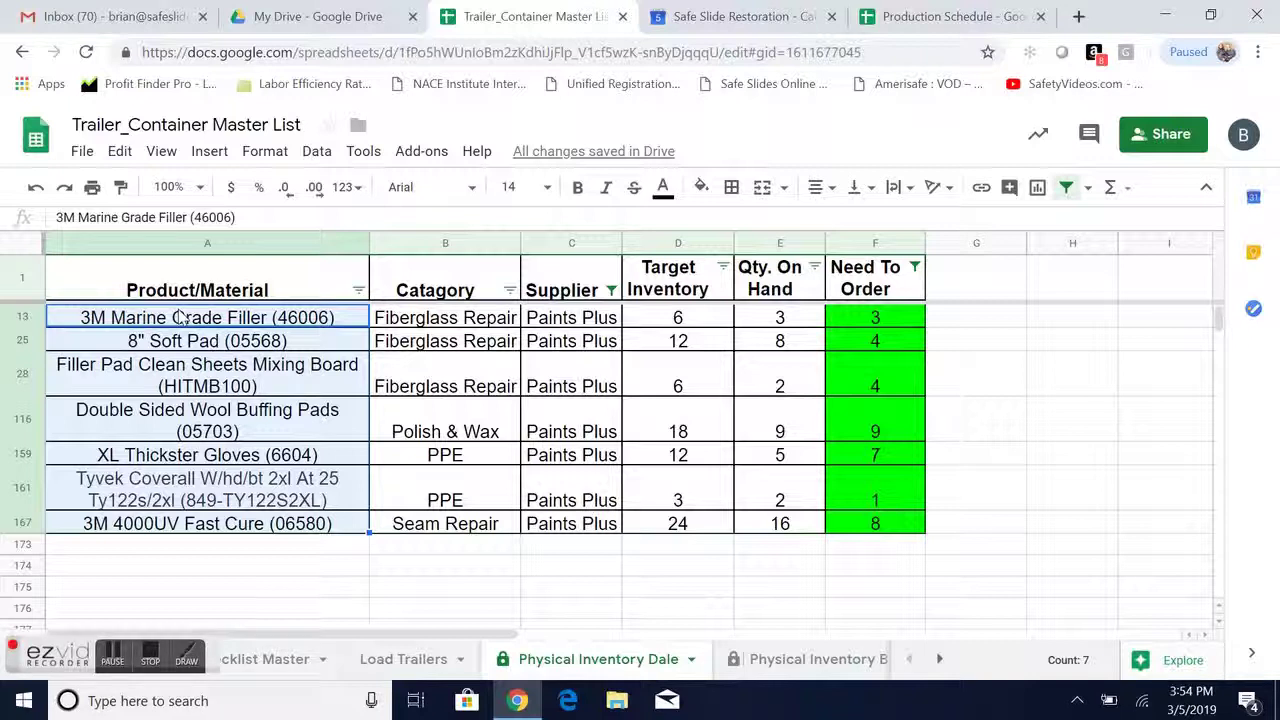
Step: Highlight the Need To Order quantities from 3M Marine Grade Filler down past 3M 4000UV Fast Cure to review them
key(Right)
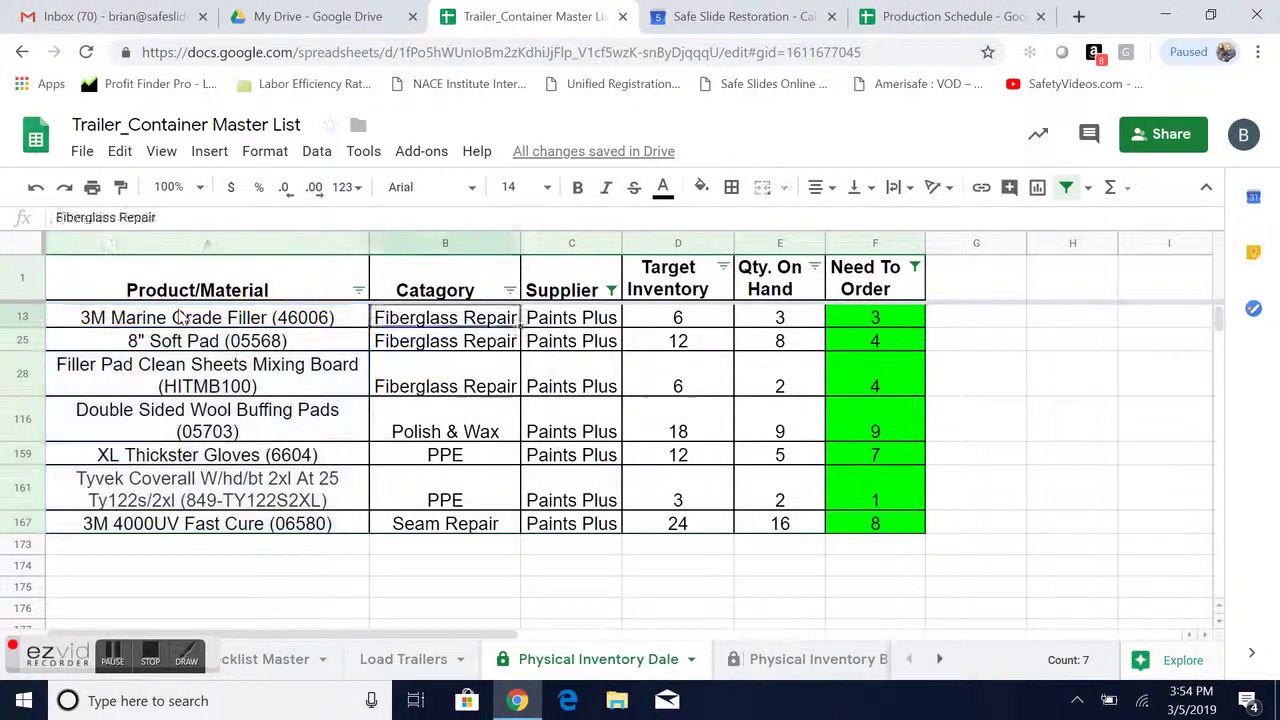
key(Right)
key(Right)
key(Right)
key(Right)
key(shift+Down)
key(shift+Down)
key(shift+Down)
key(shift+Down)
key(shift+Down)
key(shift+Down)
key(shift+Down)
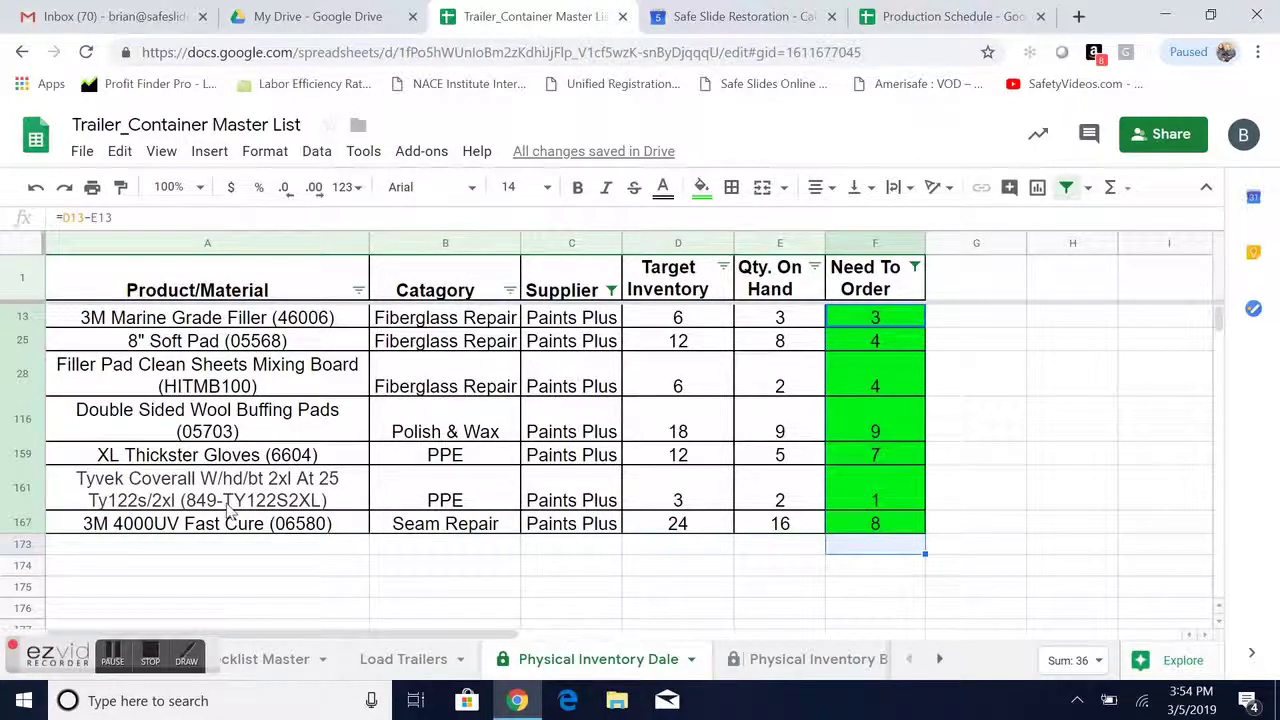
Step: Reset the Need To Order filter to show all values again
click(611, 290)
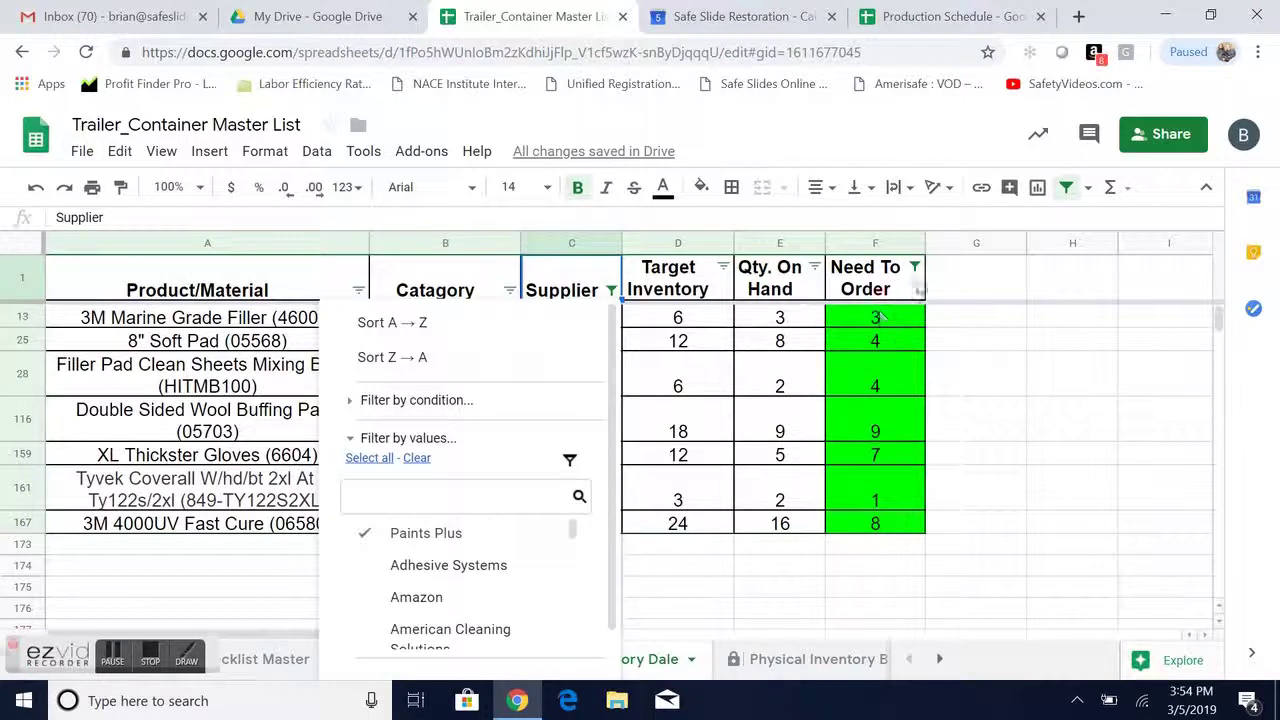
click(914, 266)
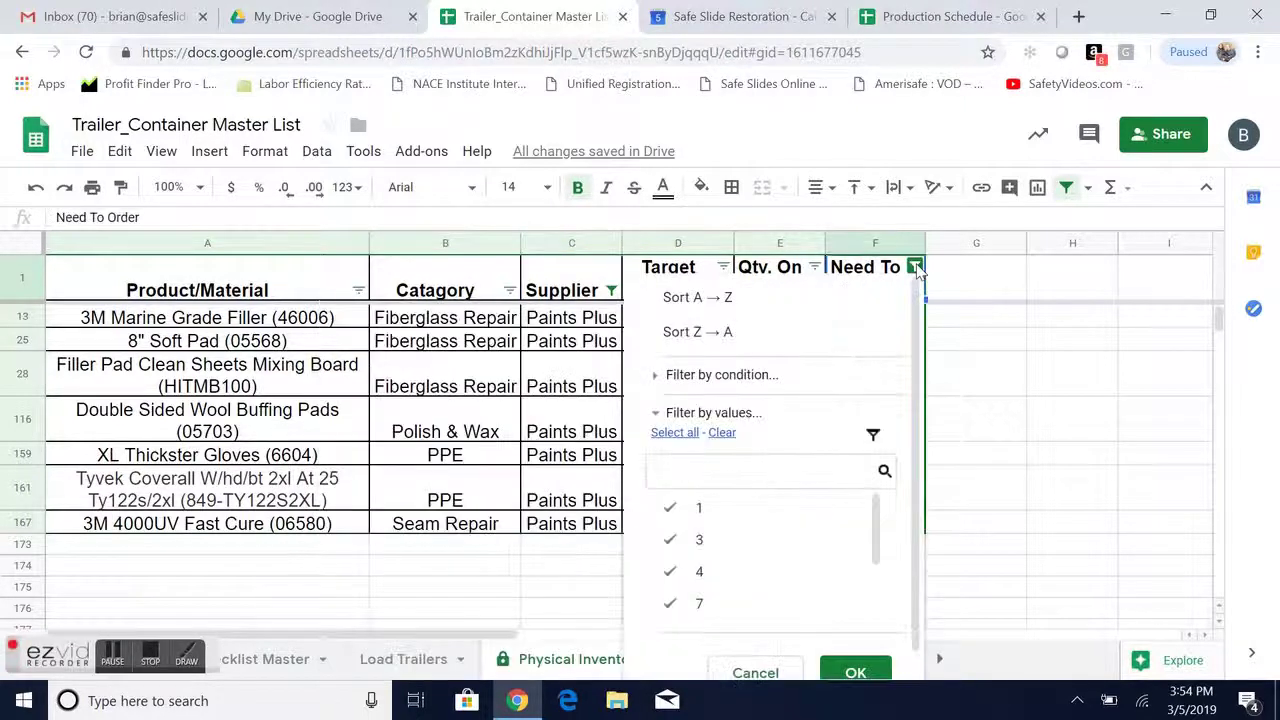
click(678, 434)
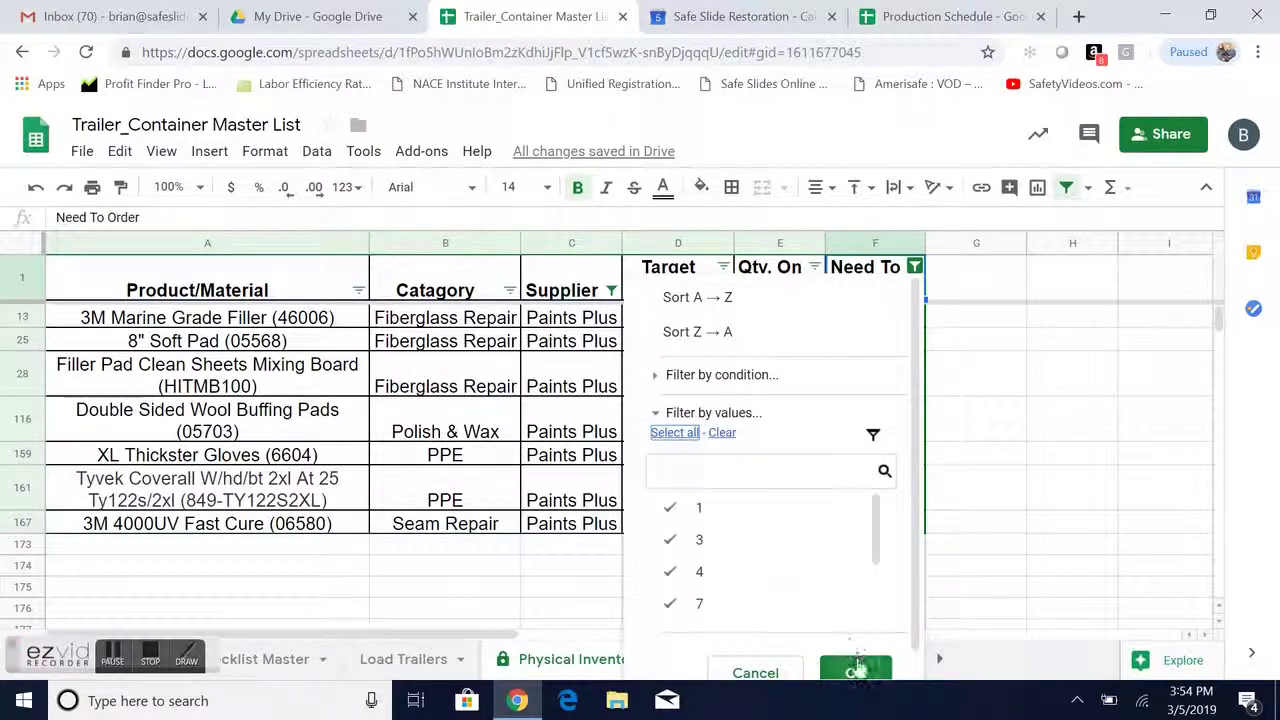
click(855, 672)
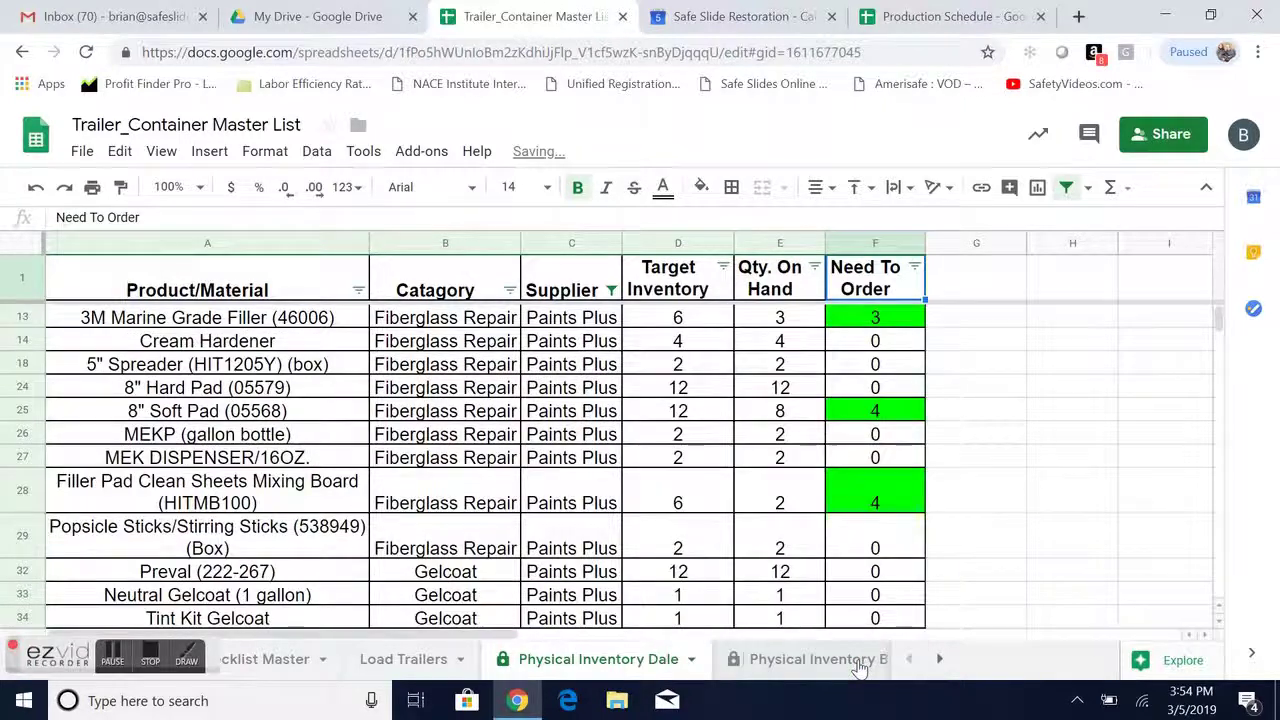
Step: Change the Supplier filter from Paints Plus to show only Composite One
click(611, 290)
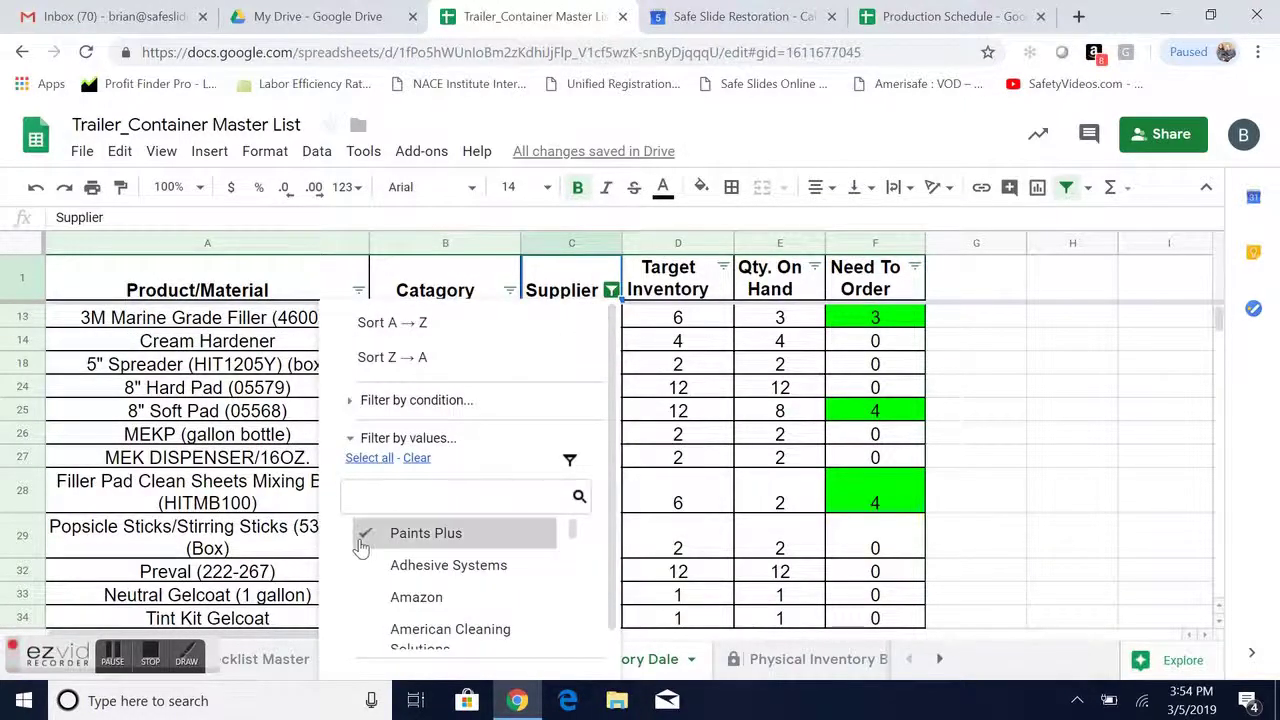
click(361, 541)
drag(573, 530, 571, 566)
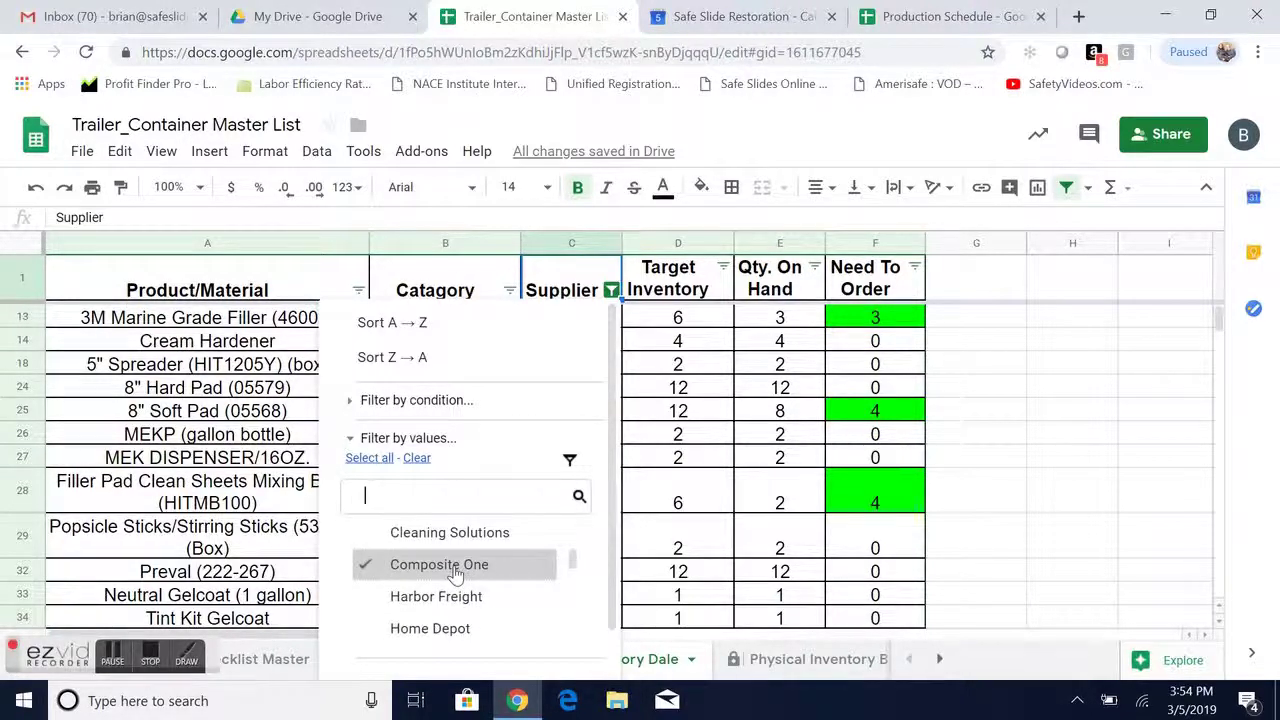
scroll(600, 565, down, 1)
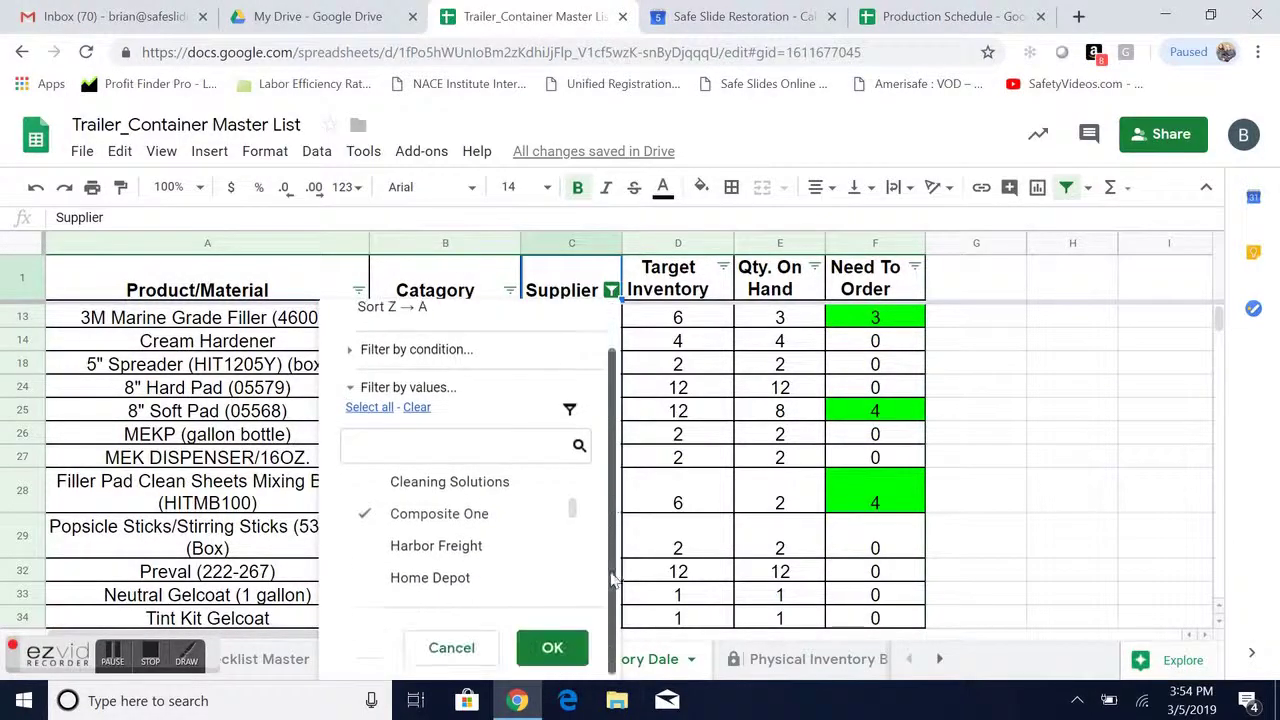
click(567, 645)
Step: Step through the Composite One items and highlight their Need To Order cells from HETRON resin to Mat Fiberglass
click(913, 352)
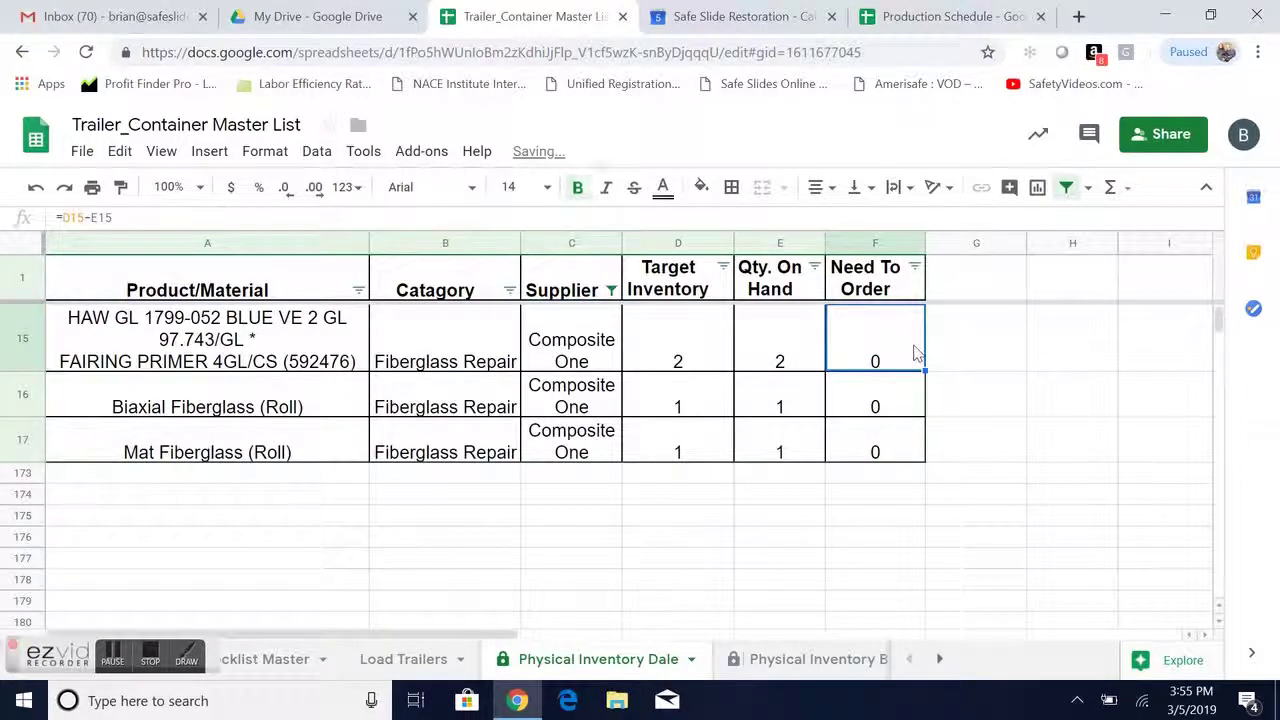
key(Down)
key(Down)
key(Up)
key(Up)
key(Up)
key(Up)
key(Down)
key(Left)
key(Right)
key(Down)
key(Down)
key(Up)
key(Up)
key(Up)
key(shift+Down)
key(shift+Down)
key(shift+Down)
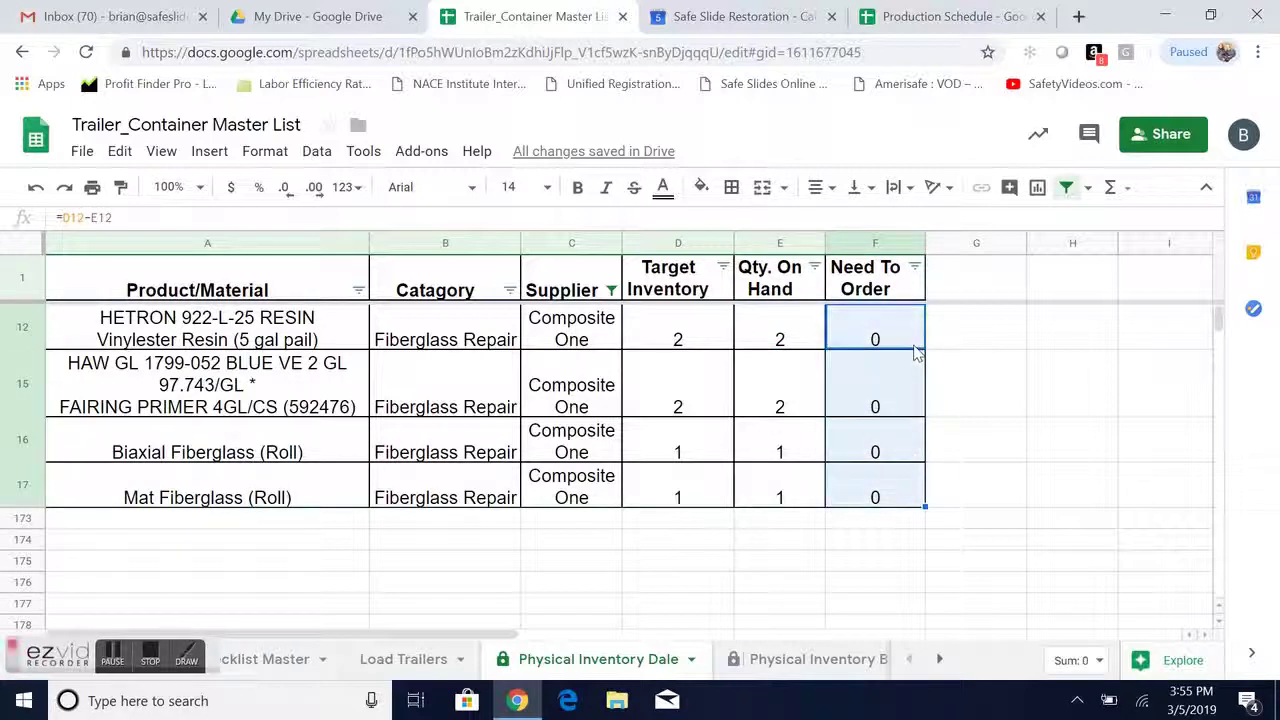
Step: Highlight the Qty. On Hand cells of the Composite One items from HETRON resin to Mat Fiberglass
key(Left)
key(shift+Down)
key(shift+Down)
key(shift+Down)
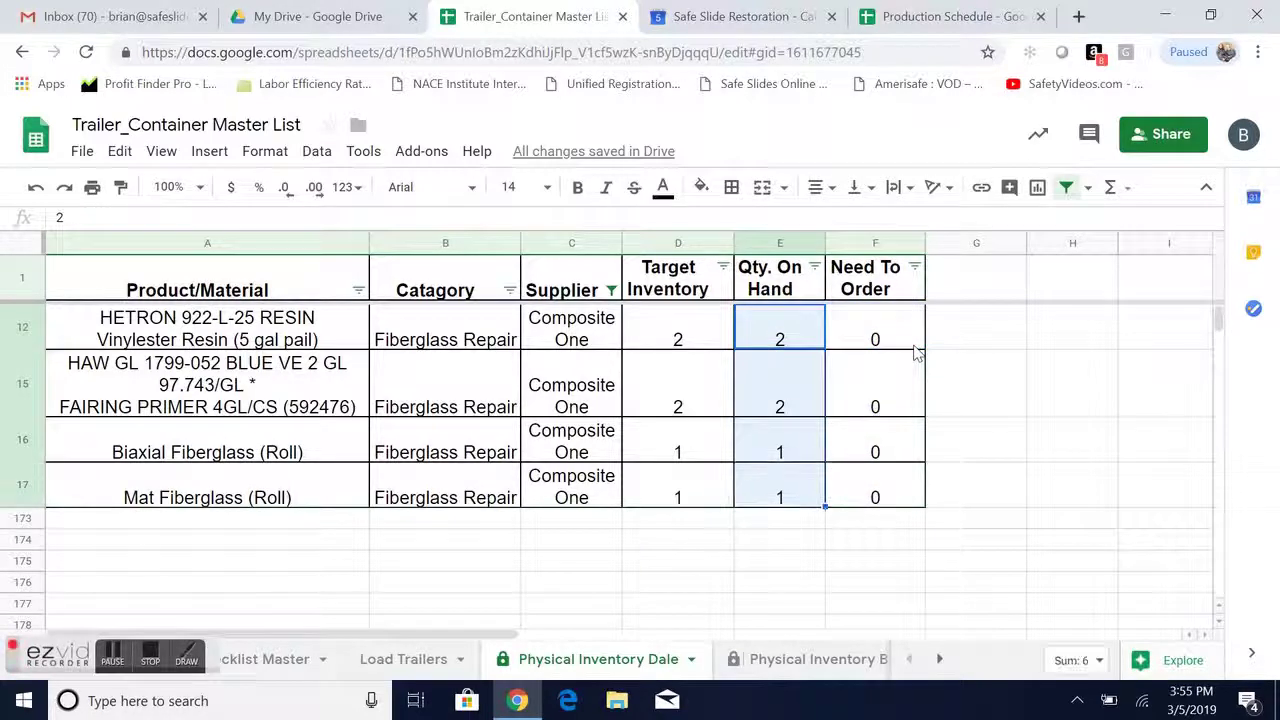
Step: Reset the Supplier filter to show the items of all suppliers
click(611, 290)
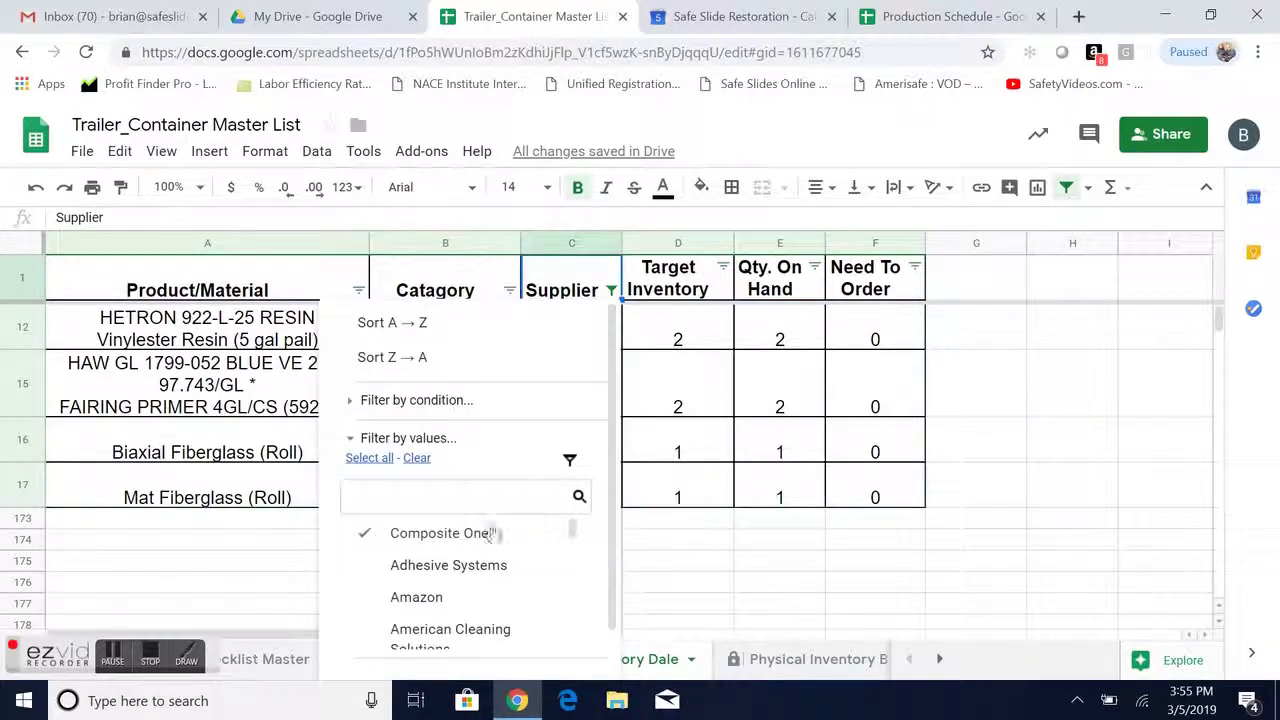
click(368, 460)
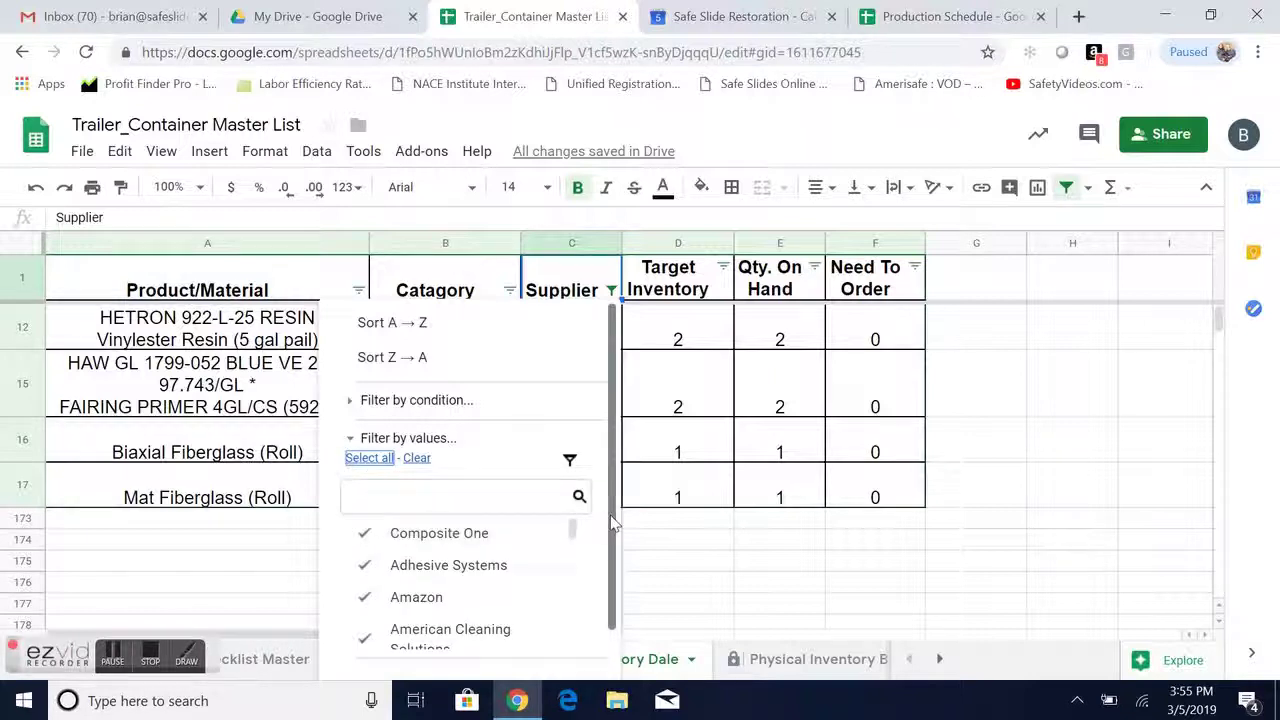
scroll(530, 600, down, 1)
click(548, 652)
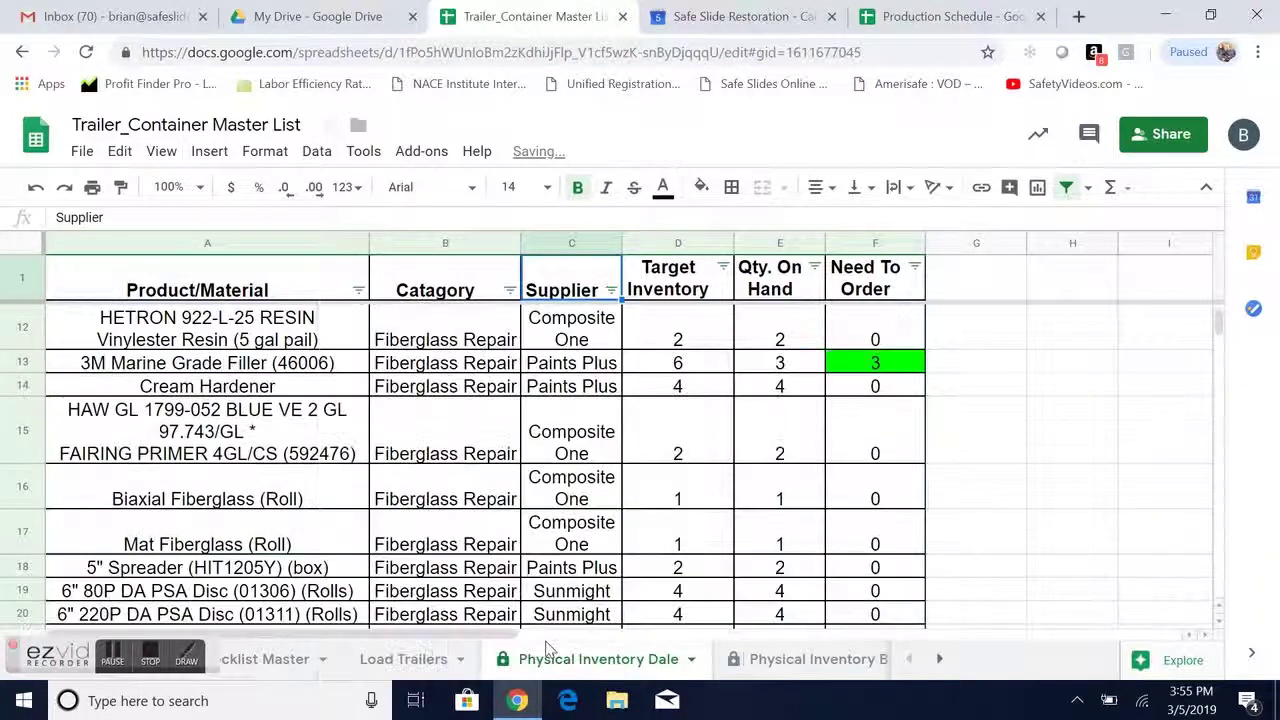